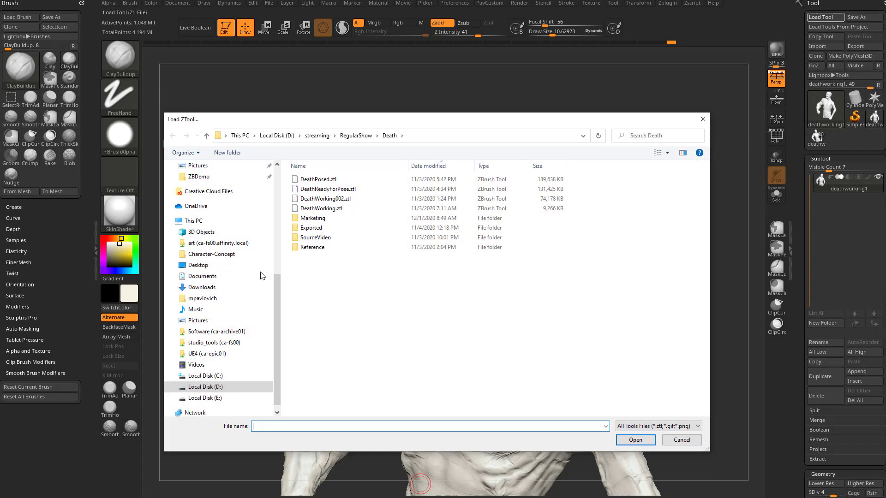
# Load the ReptileArmor.ZTL tool from the ZBDemo folder.
pyautogui.scroll(5, 223, 262)
pyautogui.click(199, 343)
pyautogui.doubleClick(313, 218)
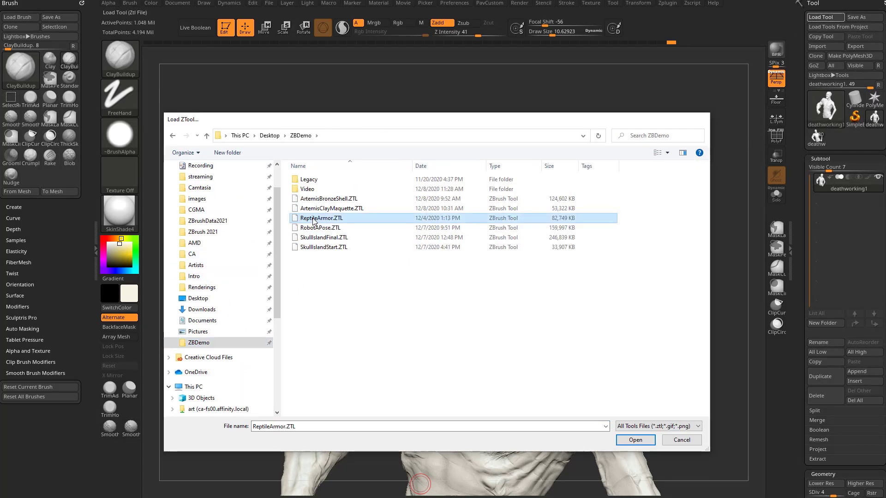
# Apply the MatCap Gray material and frame the reptile bust in the canvas.
pyautogui.click(125, 216)
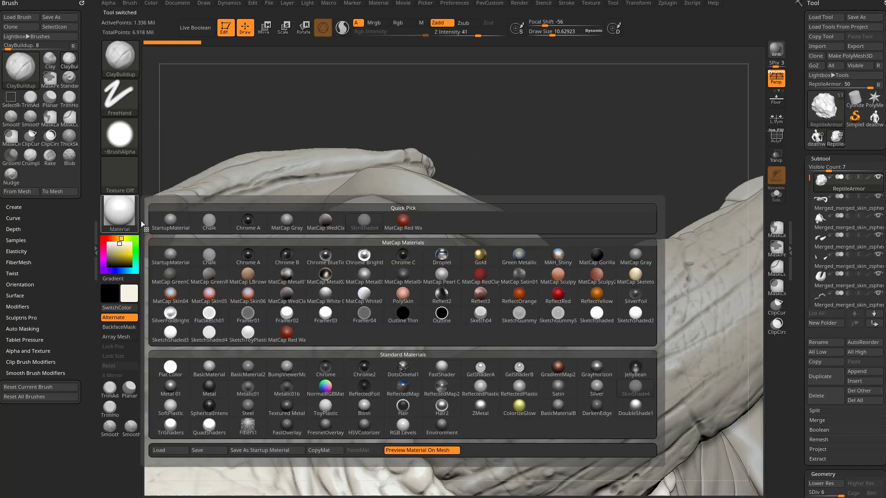
pyautogui.click(635, 256)
pyautogui.press('f')
pyautogui.moveTo(585, 171); pyautogui.dragTo(540, 90)
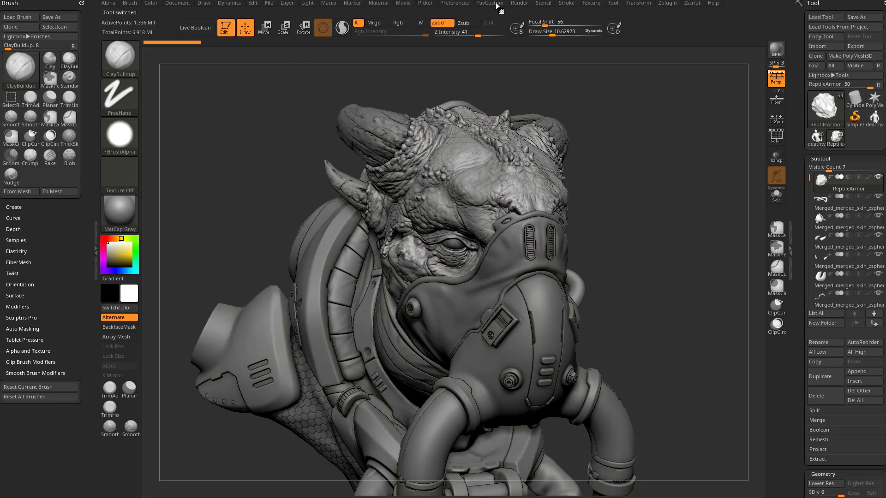
pyautogui.click(519, 4)
pyautogui.click(539, 280)
pyautogui.keyDown('alt'); pyautogui.moveTo(631, 183); pyautogui.dragTo(684, 215); pyautogui.keyUp('alt')
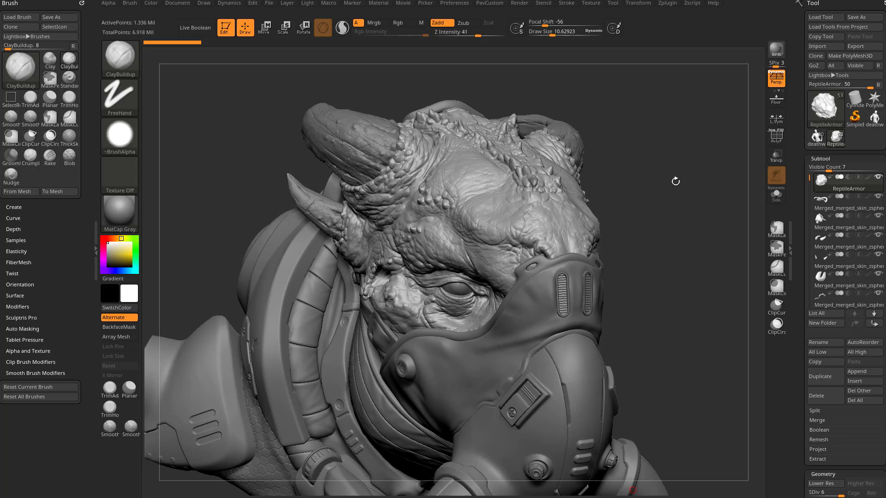
# Activate the Standard brush and set its draw size to about 95.
pyautogui.moveTo(655, 150); pyautogui.dragTo(668, 164)
pyautogui.press('s')
pyautogui.moveTo(490, 210); pyautogui.dragTo(487, 210)
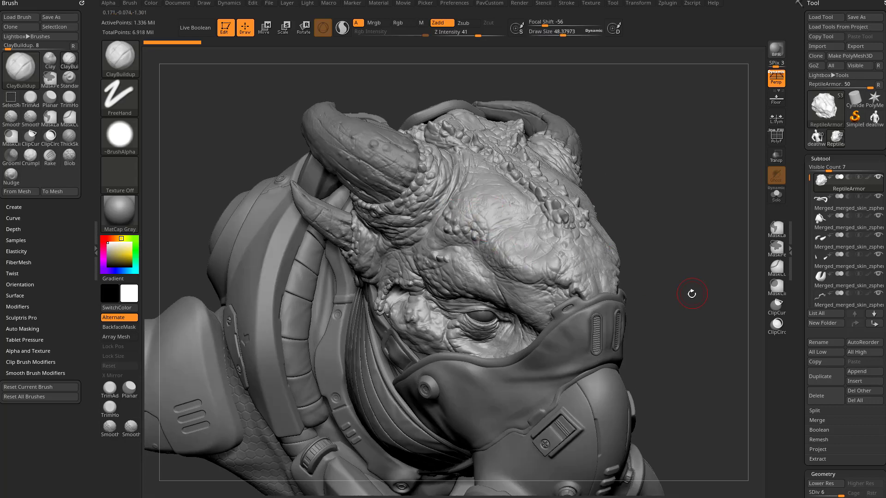
pyautogui.moveTo(692, 293); pyautogui.dragTo(677, 280)
pyautogui.press('s')
pyautogui.moveTo(677, 280)
pyautogui.mouseDown()
pyautogui.moveTo(692, 231)
pyautogui.moveTo(711, 237)
pyautogui.mouseUp()
pyautogui.press('1')
pyautogui.press('s')
pyautogui.press('s')
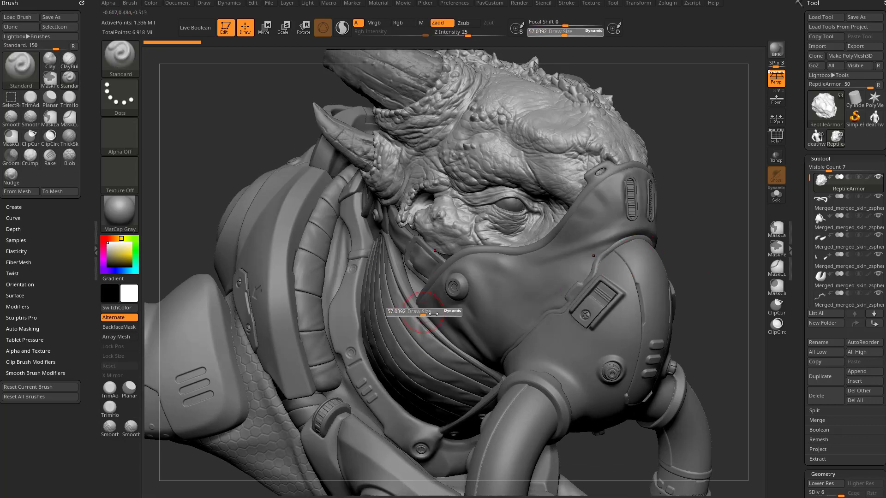
pyautogui.moveTo(423, 314); pyautogui.dragTo(427, 315)
# Examine the reptile bust's head, mask and shoulder armor from several angles.
pyautogui.moveTo(695, 154); pyautogui.dragTo(635, 186)
pyautogui.keyDown('alt'); pyautogui.moveTo(687, 259); pyautogui.dragTo(677, 234); pyautogui.keyUp('alt')
pyautogui.moveTo(804, 281); pyautogui.dragTo(804, 235)
pyautogui.scroll(-5, 804, 235)
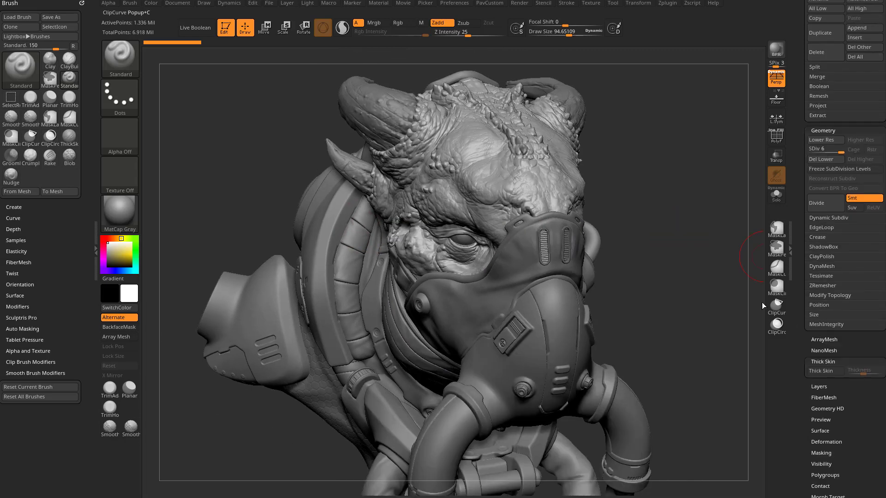
pyautogui.moveTo(763, 306); pyautogui.dragTo(642, 256)
pyautogui.moveTo(702, 247); pyautogui.dragTo(706, 239)
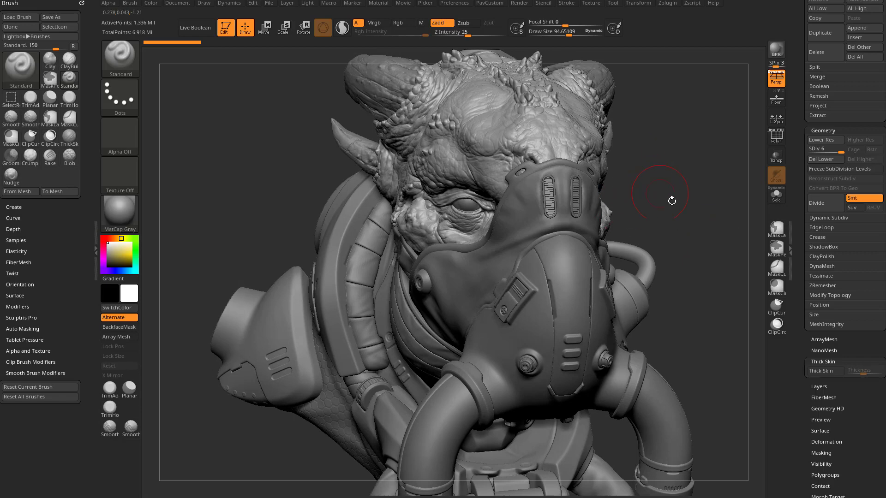
pyautogui.moveTo(672, 201)
pyautogui.mouseDown()
pyautogui.moveTo(696, 228)
pyautogui.moveTo(687, 188)
pyautogui.moveTo(676, 199)
pyautogui.moveTo(691, 203)
pyautogui.moveTo(712, 281)
pyautogui.mouseUp()
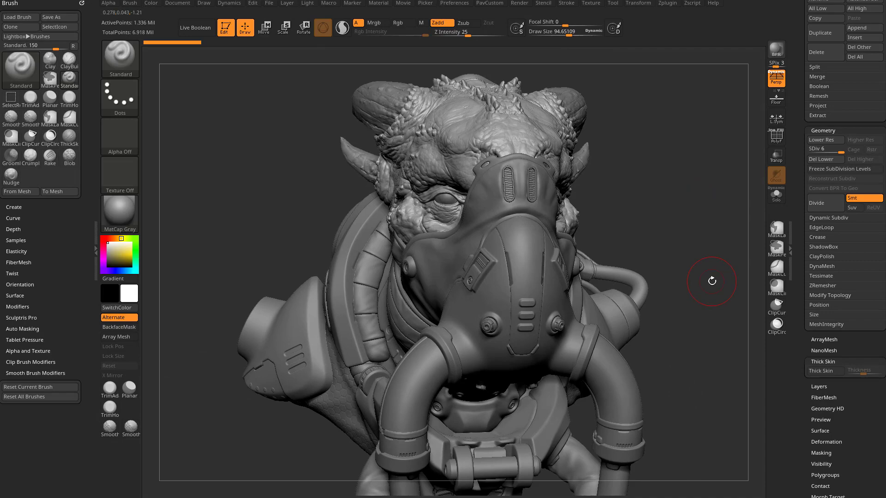
pyautogui.moveTo(698, 238)
pyautogui.keyDown('alt'); pyautogui.mouseDown()
pyautogui.moveTo(665, 250)
pyautogui.moveTo(672, 239)
pyautogui.mouseUp(); pyautogui.keyUp('alt')
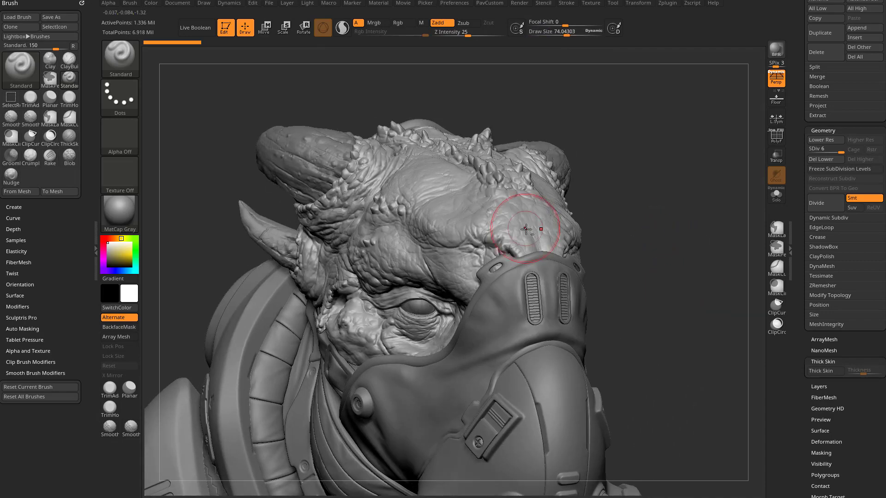
pyautogui.moveTo(704, 215)
pyautogui.mouseDown()
pyautogui.moveTo(688, 240)
pyautogui.moveTo(637, 257)
pyautogui.moveTo(697, 241)
pyautogui.moveTo(722, 255)
pyautogui.moveTo(699, 255)
pyautogui.mouseUp()
# Isolate the head subtool with Solo and select the ClothHook brush at a draw size of about 51.
pyautogui.click(776, 195)
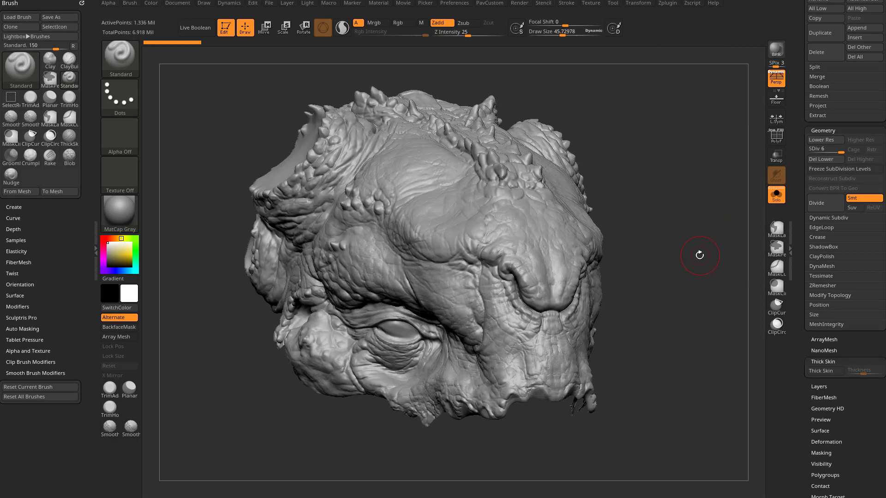
pyautogui.press('b')
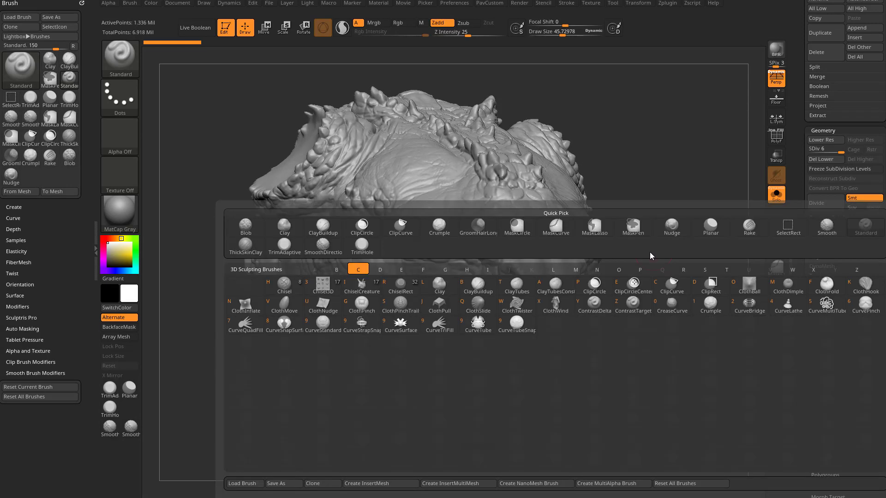
pyautogui.press('k')
pyautogui.press('s')
pyautogui.moveTo(670, 251); pyautogui.dragTo(671, 251)
pyautogui.keyDown('alt'); pyautogui.moveTo(665, 249); pyautogui.dragTo(680, 245); pyautogui.keyUp('alt')
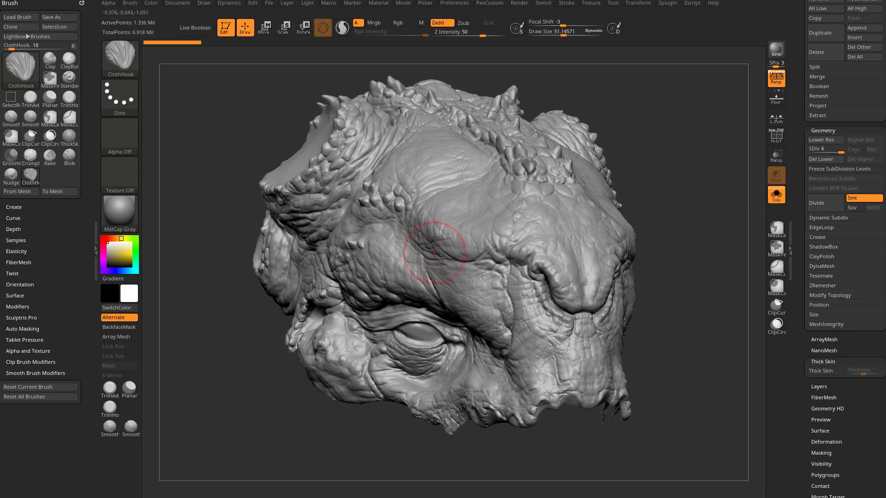
# Try to pull the skin above the eye with the ClothHook brush.
pyautogui.moveTo(420, 269)
pyautogui.mouseDown()
pyautogui.moveTo(398, 264)
pyautogui.moveTo(427, 280)
pyautogui.moveTo(417, 261)
pyautogui.mouseUp()
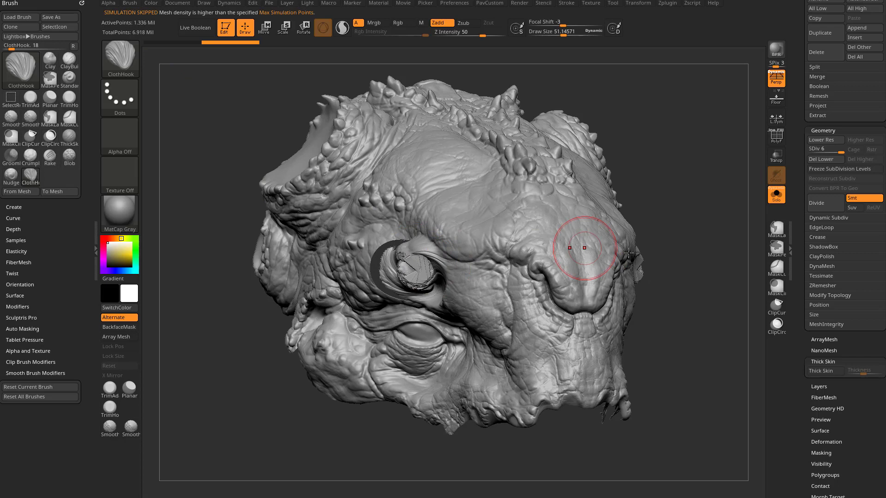
pyautogui.moveTo(654, 263); pyautogui.dragTo(682, 272)
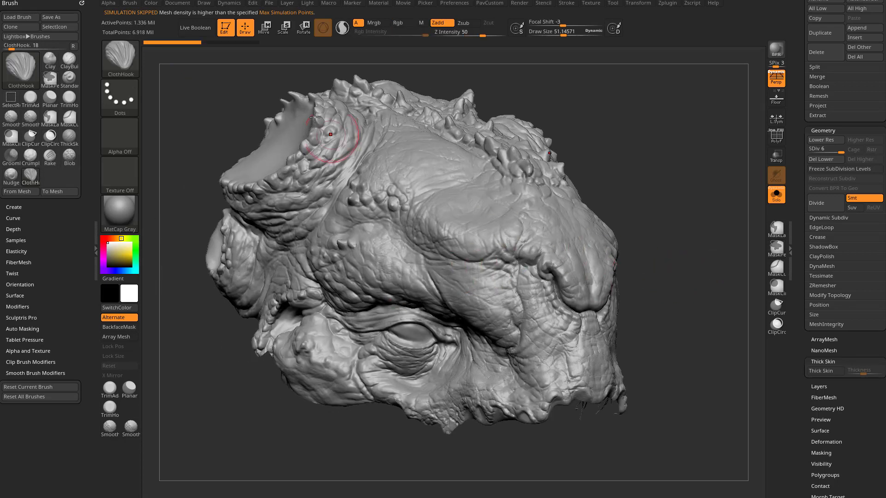
# Dock the Dynamics palette in the tray above the Brush palette.
pyautogui.click(228, 6)
pyautogui.moveTo(220, 9); pyautogui.dragTo(43, 14)
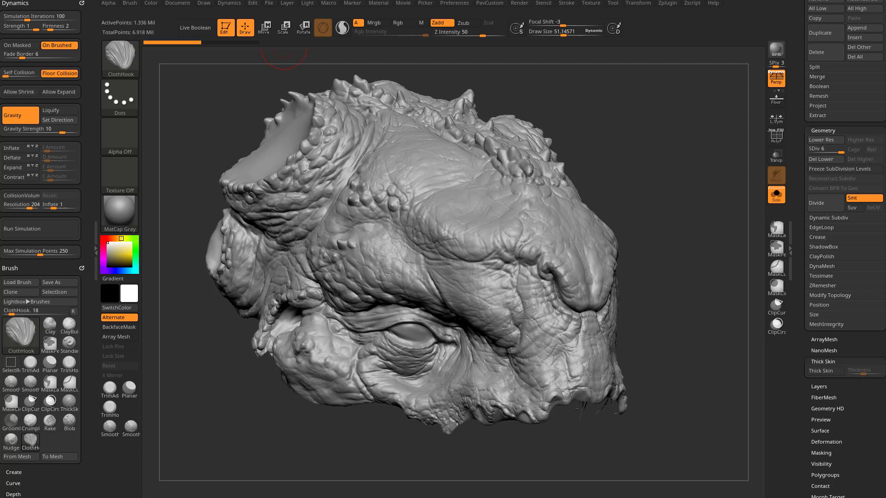
# Switch to the browser and look through the ZBrush 2021 What's New video playlist on ArtStation.
pyautogui.moveTo(406, 497); pyautogui.dragTo(402, 84)
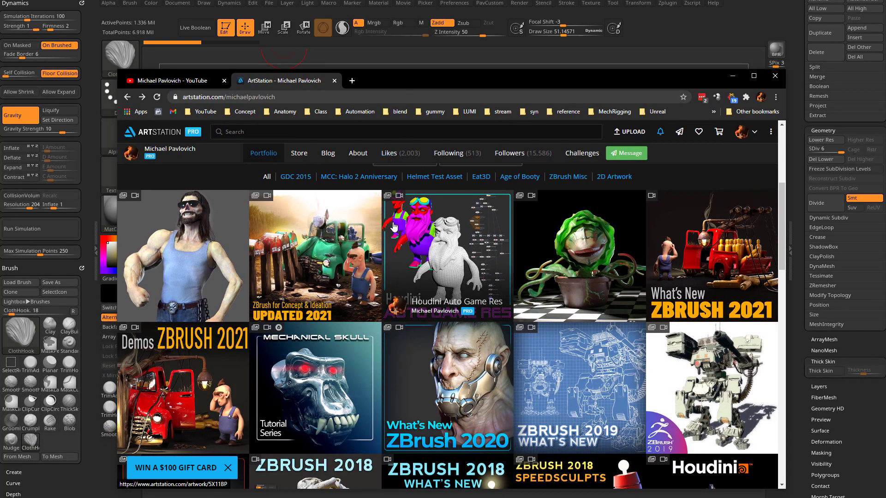
pyautogui.click(720, 255)
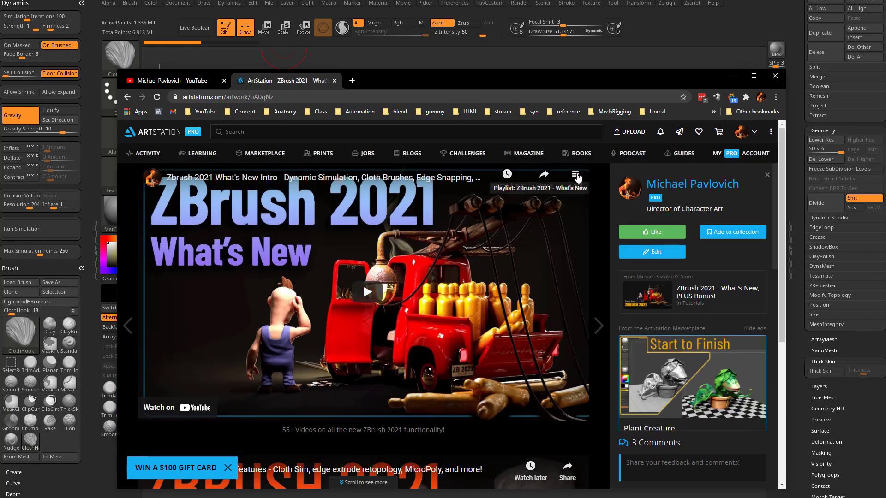
pyautogui.scroll(-18, 537, 237)
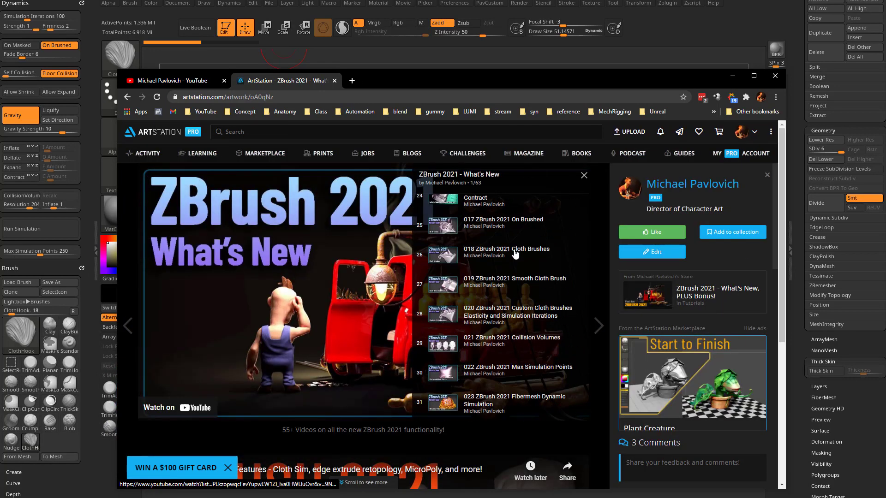
pyautogui.scroll(-12, 515, 254)
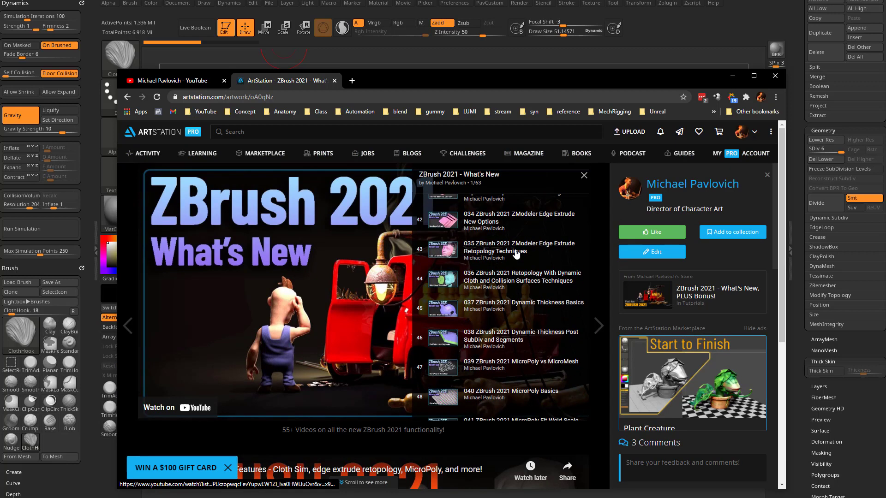
pyautogui.scroll(-5, 517, 258)
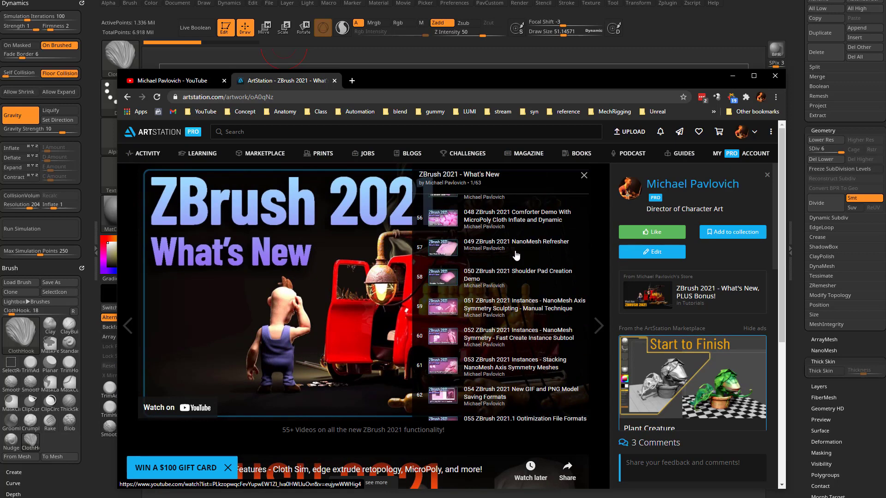
pyautogui.moveTo(498, 80); pyautogui.dragTo(538, 497)
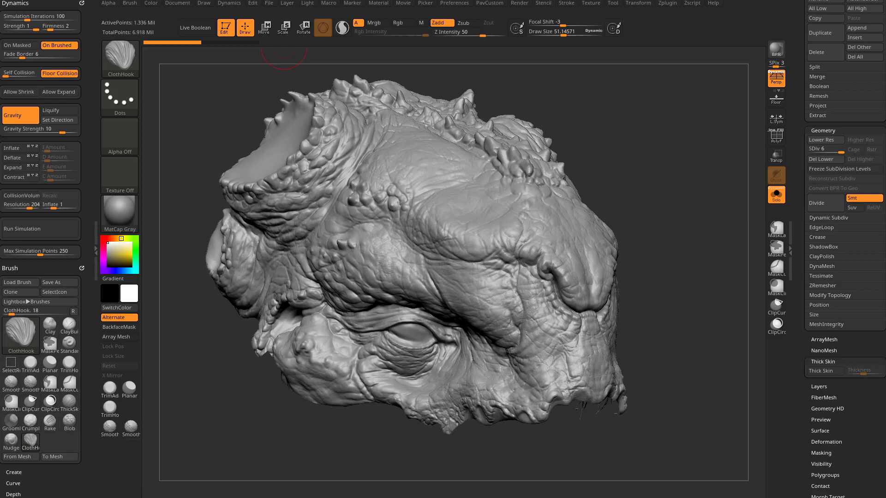
# Bring up the YouTube channel in the browser and look through its videos and created playlists.
pyautogui.moveTo(430, 497); pyautogui.dragTo(410, 102)
pyautogui.scroll(-2, 583, 301)
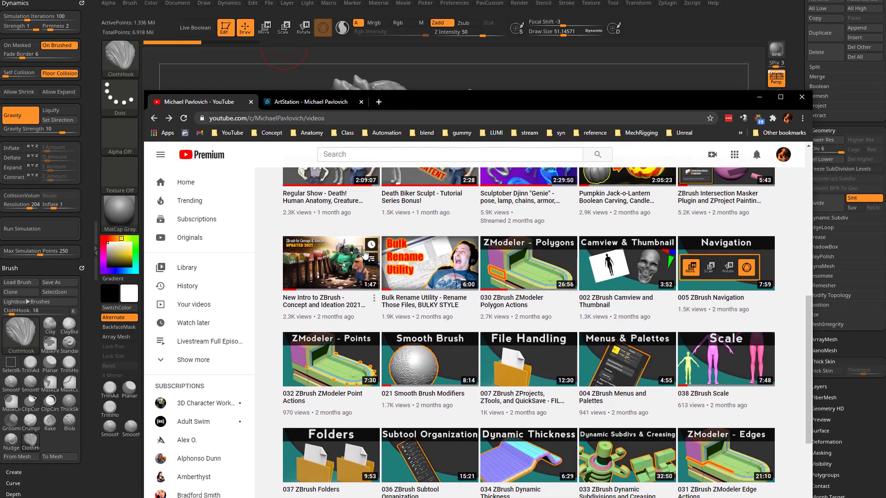
pyautogui.scroll(3, 462, 258)
pyautogui.scroll(5, 302, 194)
pyautogui.click(439, 315)
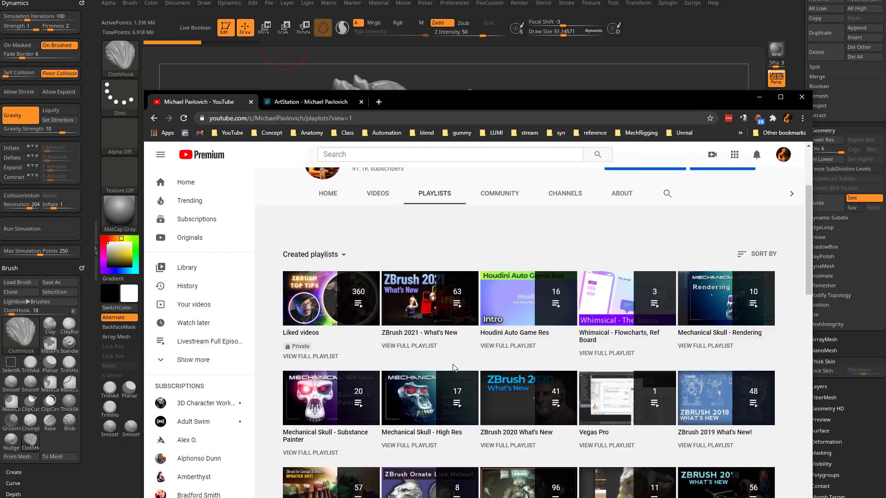
pyautogui.scroll(-1, 455, 368)
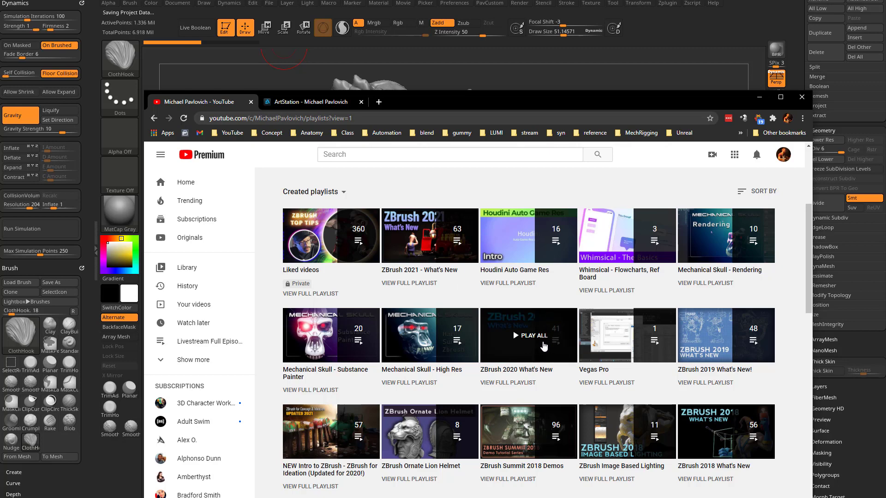
pyautogui.moveTo(487, 101); pyautogui.dragTo(498, 497)
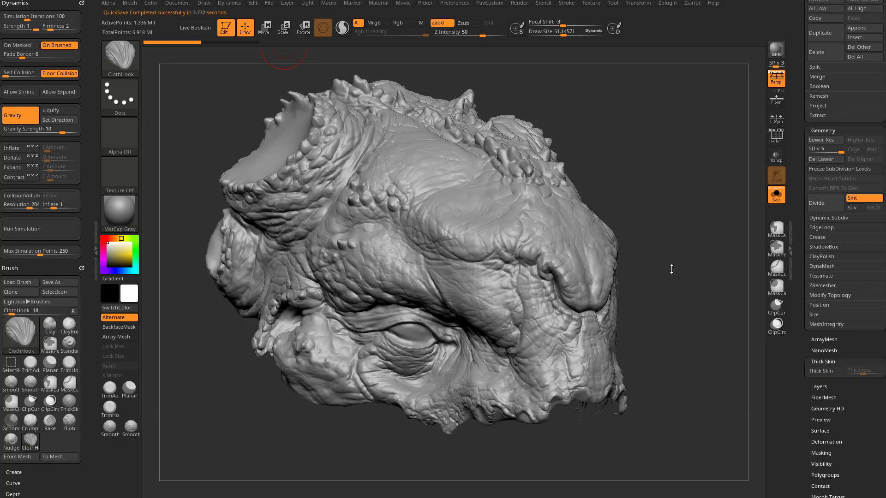
# Choose the SelectLasso brush and isolate the area around the eye, hiding the rest of the head.
pyautogui.moveTo(667, 183)
pyautogui.keyDown('alt'); pyautogui.mouseDown()
pyautogui.moveTo(677, 210)
pyautogui.moveTo(572, 238)
pyautogui.mouseUp(); pyautogui.keyUp('alt')
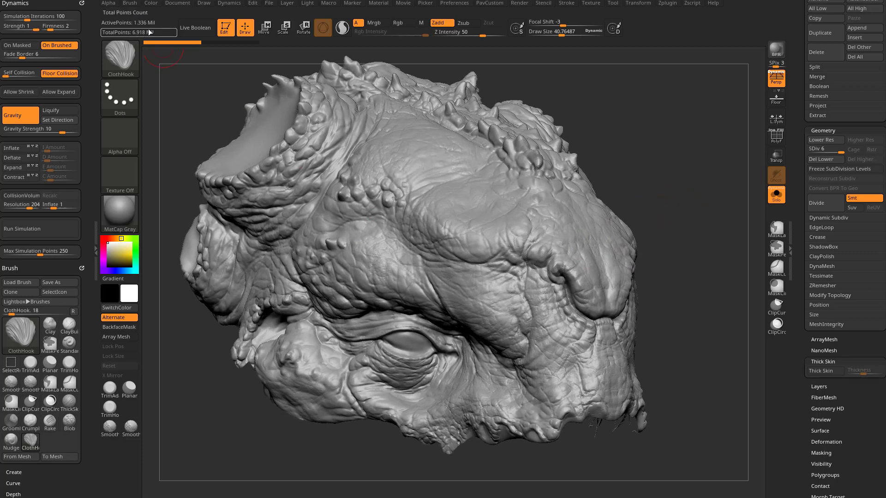
pyautogui.moveTo(690, 223); pyautogui.dragTo(694, 238)
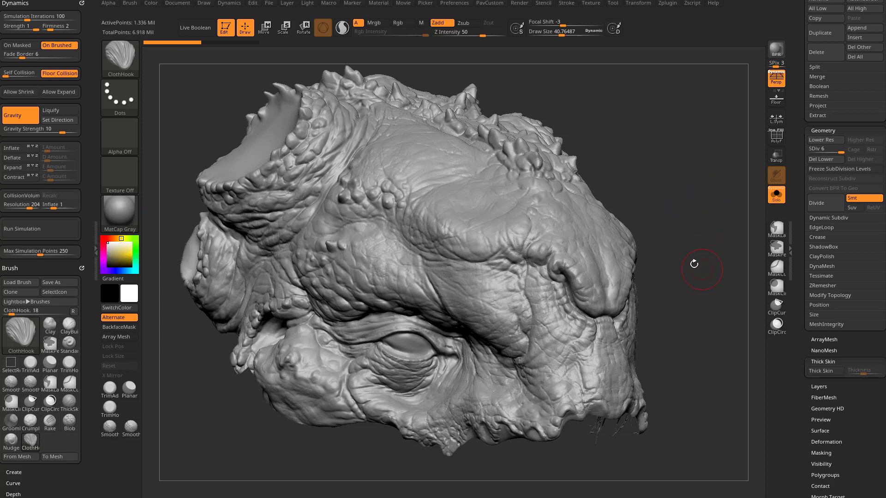
pyautogui.hotkey('ctrl', 'shift')
pyautogui.keyDown('ctrl'); pyautogui.keyDown('shift'); pyautogui.click(121, 56); pyautogui.keyUp('shift'); pyautogui.keyUp('ctrl')
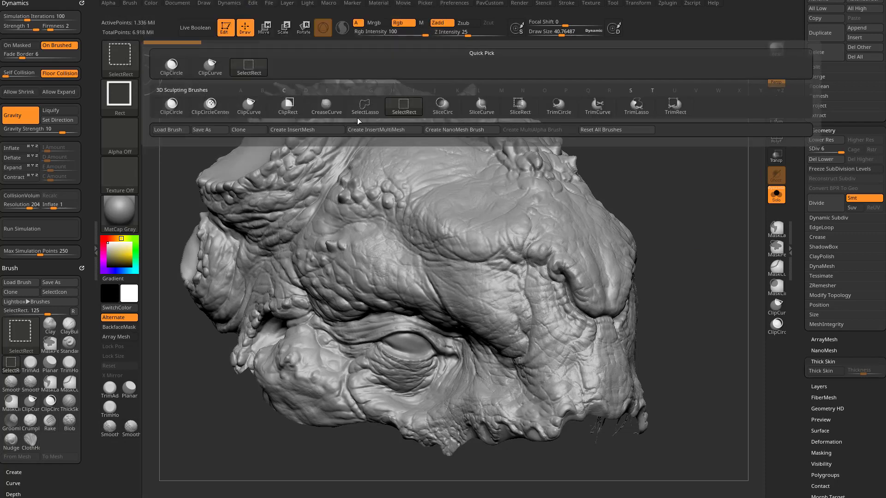
pyautogui.keyDown('ctrl'); pyautogui.keyDown('shift'); pyautogui.click(365, 108); pyautogui.keyUp('shift'); pyautogui.keyUp('ctrl')
pyautogui.moveTo(690, 247)
pyautogui.mouseDown()
pyautogui.moveTo(696, 218)
pyautogui.moveTo(692, 251)
pyautogui.mouseUp()
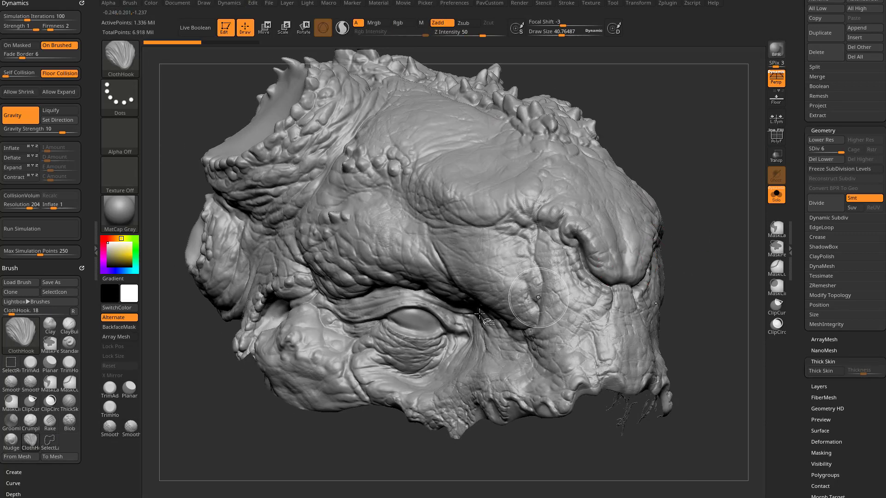
pyautogui.moveTo(463, 281)
pyautogui.keyDown('ctrl'); pyautogui.keyDown('shift'); pyautogui.mouseDown()
pyautogui.moveTo(353, 330)
pyautogui.moveTo(462, 386)
pyautogui.moveTo(468, 304)
pyautogui.mouseUp(); pyautogui.keyUp('shift'); pyautogui.keyUp('ctrl')
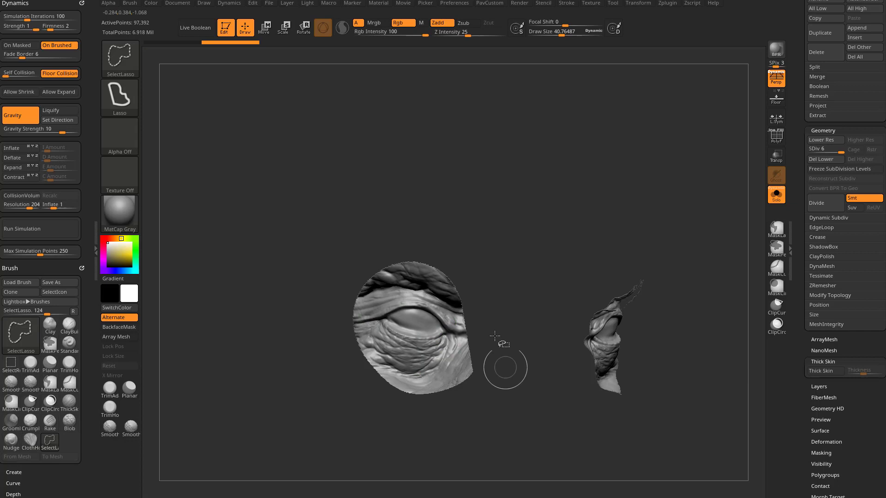
# Select the ClothPull brush with a draw size of about 27 for the isolated eye area.
pyautogui.moveTo(495, 372)
pyautogui.mouseDown()
pyautogui.moveTo(530, 356)
pyautogui.moveTo(560, 387)
pyautogui.moveTo(536, 276)
pyautogui.moveTo(552, 284)
pyautogui.mouseUp()
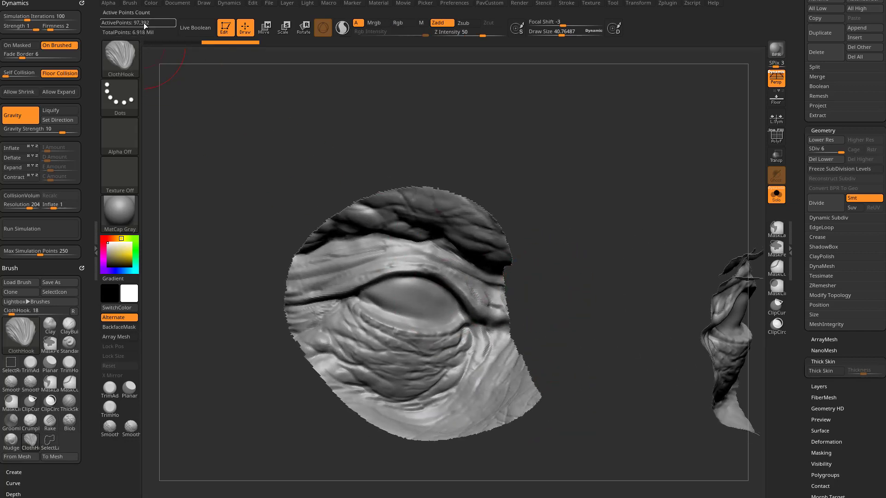
pyautogui.moveTo(299, 104); pyautogui.dragTo(162, 222)
pyautogui.keyDown('alt'); pyautogui.moveTo(494, 173); pyautogui.dragTo(529, 176); pyautogui.keyUp('alt')
pyautogui.press('s')
pyautogui.click(522, 179)
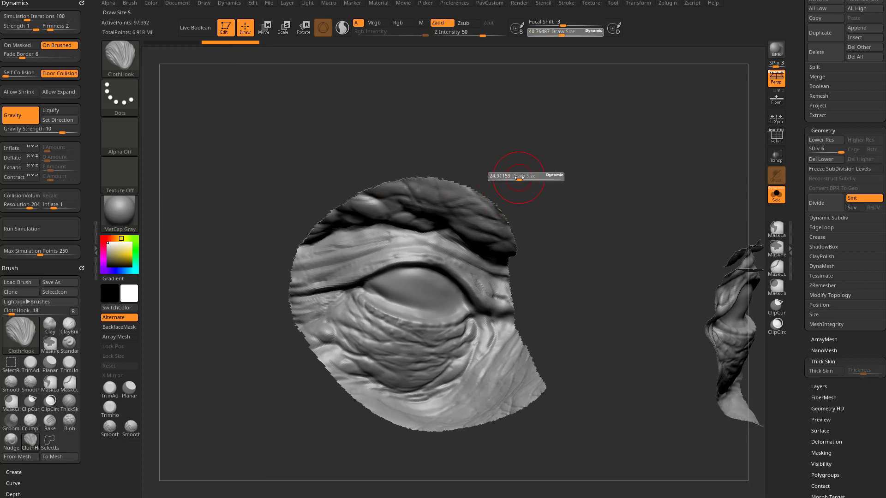
pyautogui.press('b')
pyautogui.press('c')
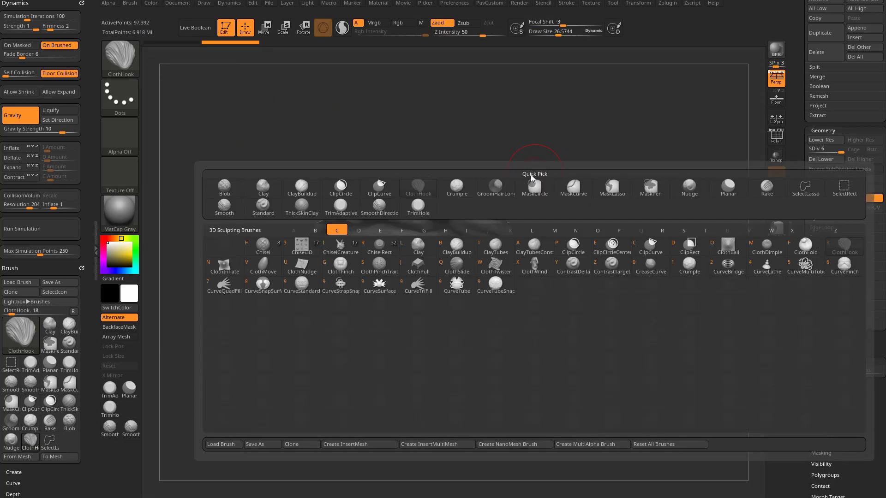
pyautogui.press('p')
pyautogui.keyDown('alt'); pyautogui.moveTo(537, 175); pyautogui.dragTo(530, 154); pyautogui.keyUp('alt')
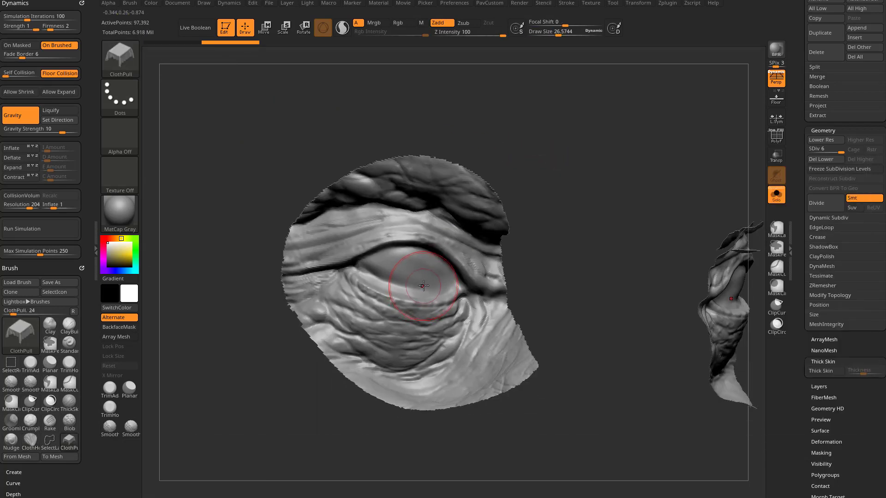
# Select the ClothHook brush and set its draw size to about 32 for the isolated eye area.
pyautogui.press('b')
pyautogui.press('c')
pyautogui.press('h')
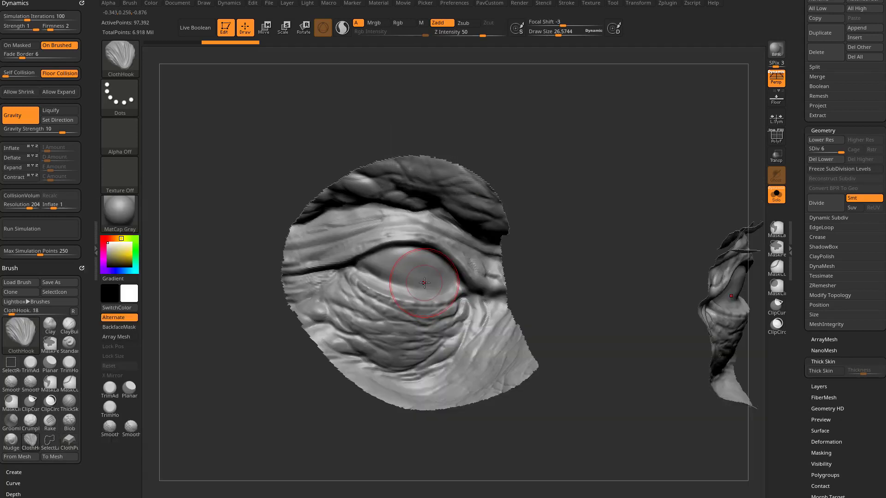
pyautogui.moveTo(568, 258)
pyautogui.mouseDown()
pyautogui.moveTo(595, 240)
pyautogui.moveTo(581, 249)
pyautogui.mouseUp()
pyautogui.press('s')
pyautogui.click(412, 319)
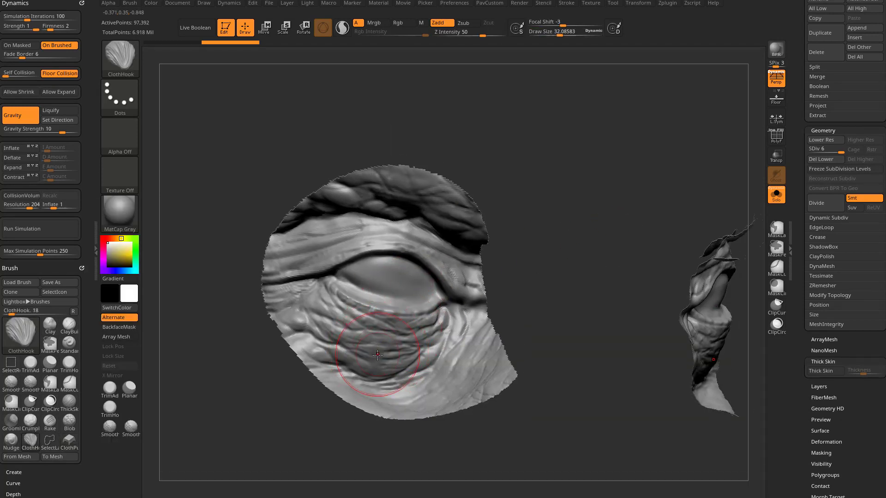
# Try ClothHook strokes on the skin folds below the eye, raise the draw size to about 36, and undo the strokes.
pyautogui.moveTo(378, 355)
pyautogui.mouseDown()
pyautogui.moveTo(385, 353)
pyautogui.moveTo(382, 327)
pyautogui.moveTo(384, 352)
pyautogui.mouseUp()
pyautogui.press('s')
pyautogui.hotkey('ctrl', 'z')
pyautogui.hotkey('ctrl', 'z')
pyautogui.hotkey('ctrl', 'z')
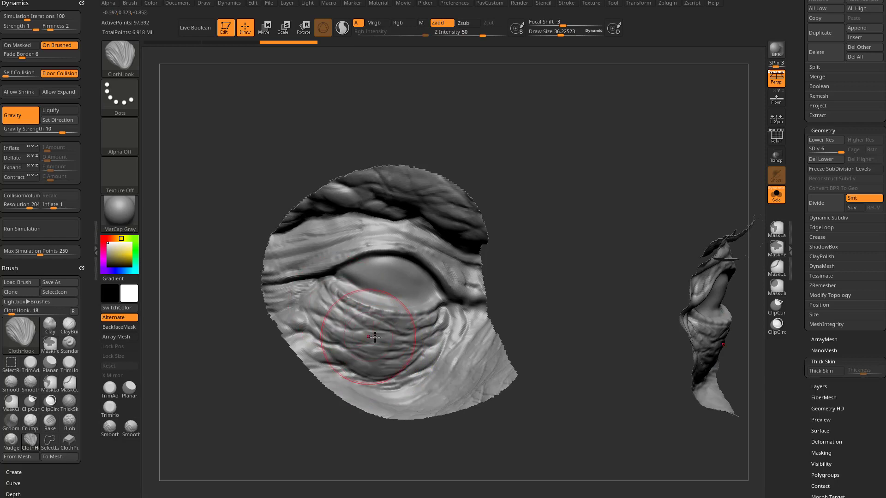
pyautogui.hotkey('ctrl', 'z')
# Briefly display the polyframe on the eye patch and examine its mesh density and folds from several angles.
pyautogui.click(773, 141)
pyautogui.keyDown('alt'); pyautogui.moveTo(604, 228); pyautogui.dragTo(609, 251); pyautogui.keyUp('alt')
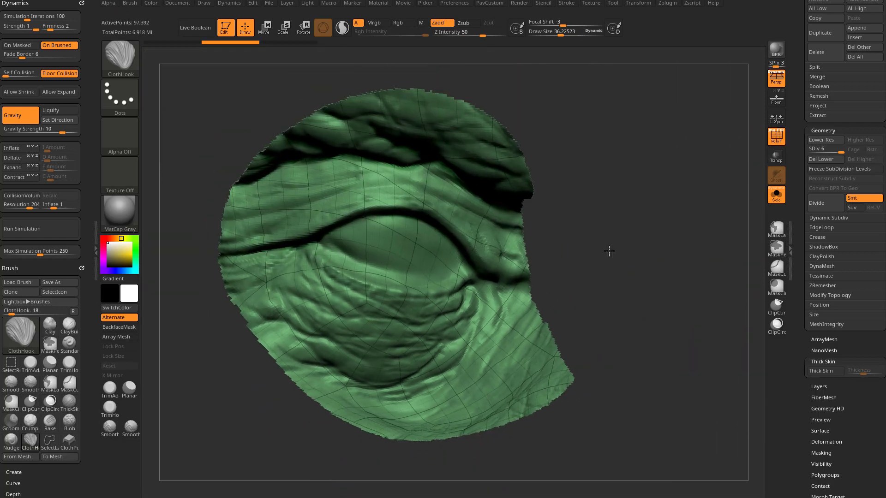
pyautogui.moveTo(609, 250); pyautogui.dragTo(588, 220, button='right')
pyautogui.click(776, 136)
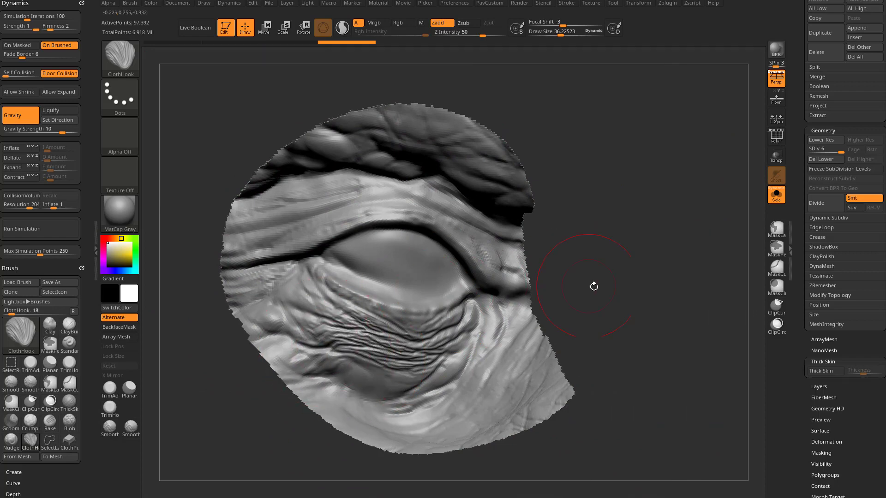
pyautogui.moveTo(593, 286); pyautogui.dragTo(475, 318, button='right')
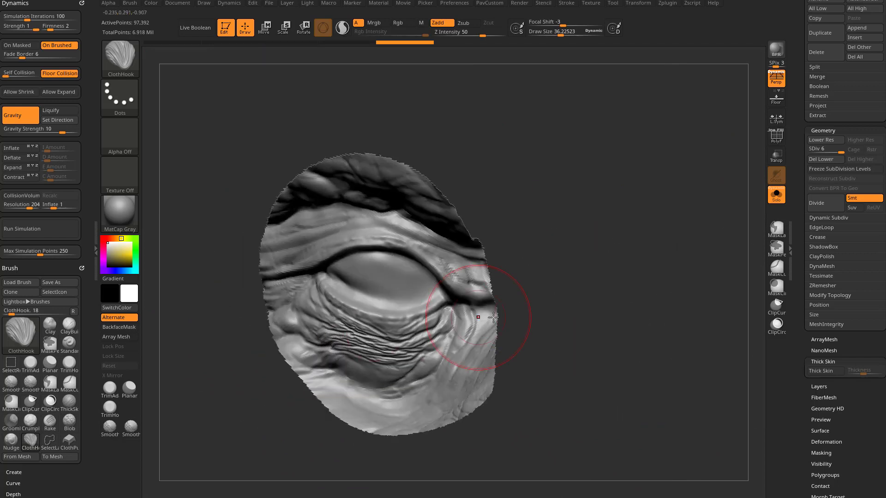
pyautogui.moveTo(560, 305); pyautogui.dragTo(551, 295, button='right')
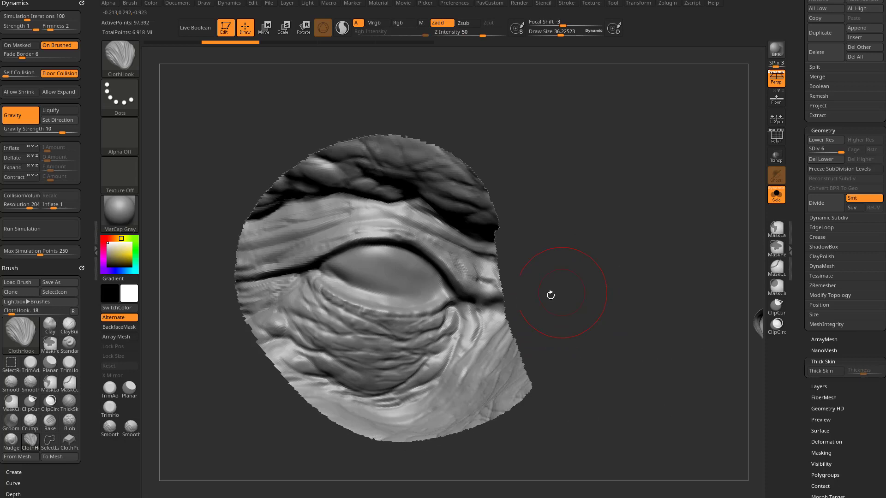
pyautogui.moveTo(397, 326); pyautogui.dragTo(576, 292, button='right')
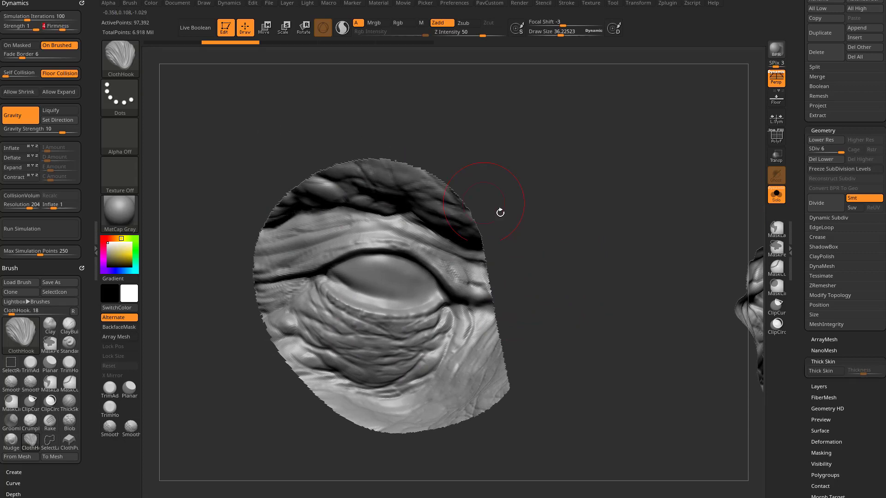
# Try several short upward ClothHook strokes on the folds beneath the eye with Firmness 4, and undo them.
pyautogui.moveTo(500, 213); pyautogui.dragTo(499, 231, button='right')
pyautogui.moveTo(379, 335); pyautogui.dragTo(376, 323)
pyautogui.moveTo(348, 365); pyautogui.dragTo(349, 353)
pyautogui.moveTo(341, 320); pyautogui.dragTo(343, 314)
pyautogui.moveTo(397, 339); pyautogui.dragTo(396, 332)
pyautogui.moveTo(552, 301); pyautogui.dragTo(551, 310, button='right')
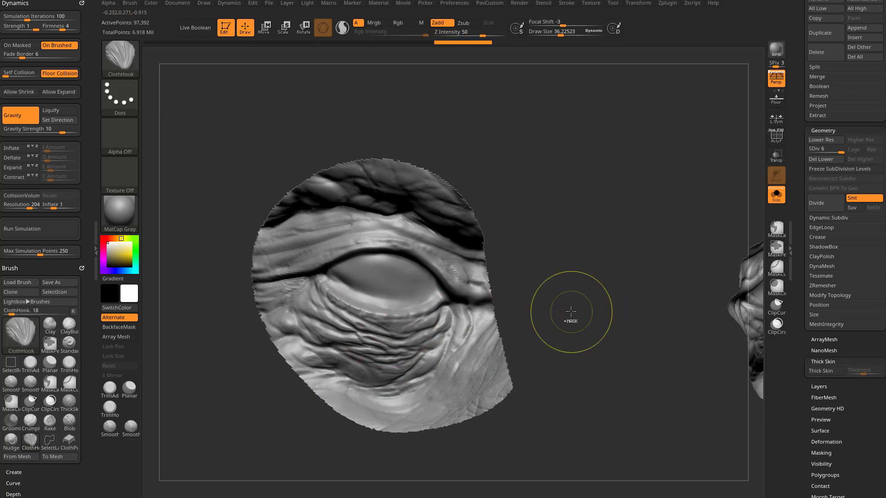
pyautogui.hotkey('ctrl', 'z')
pyautogui.hotkey('ctrl', 'z')
pyautogui.hotkey('ctrl', 'z')
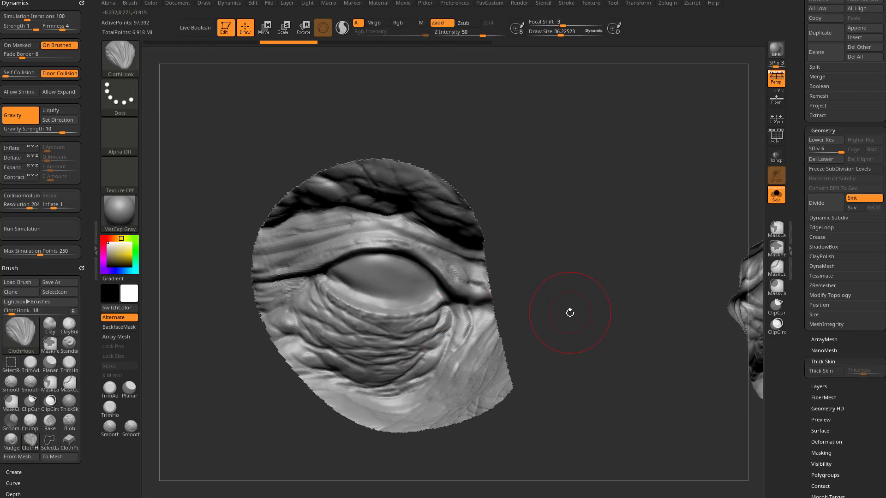
# Lower the mesh to subdivision level 4 and set the cloth Firmness to 2.
pyautogui.click(830, 149)
pyautogui.moveTo(603, 273); pyautogui.dragTo(598, 285)
pyautogui.moveTo(411, 332); pyautogui.dragTo(412, 323)
pyautogui.moveTo(556, 280); pyautogui.dragTo(564, 281)
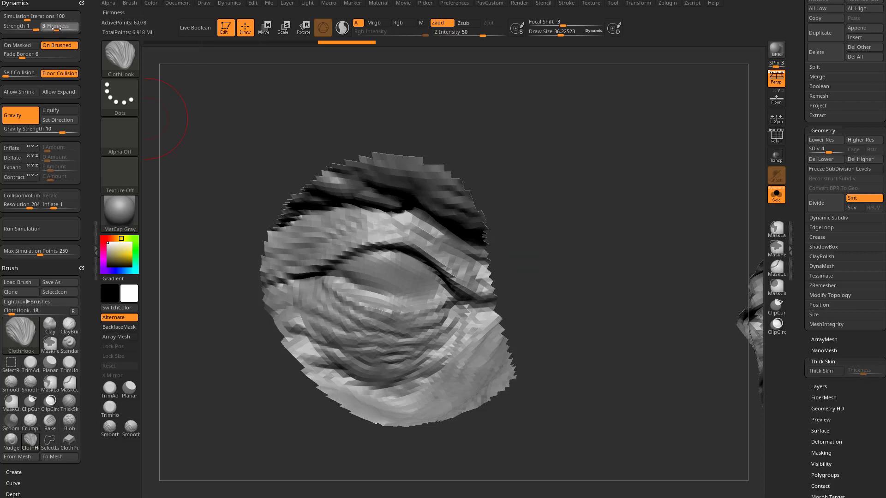
pyautogui.moveTo(54, 28); pyautogui.dragTo(51, 29)
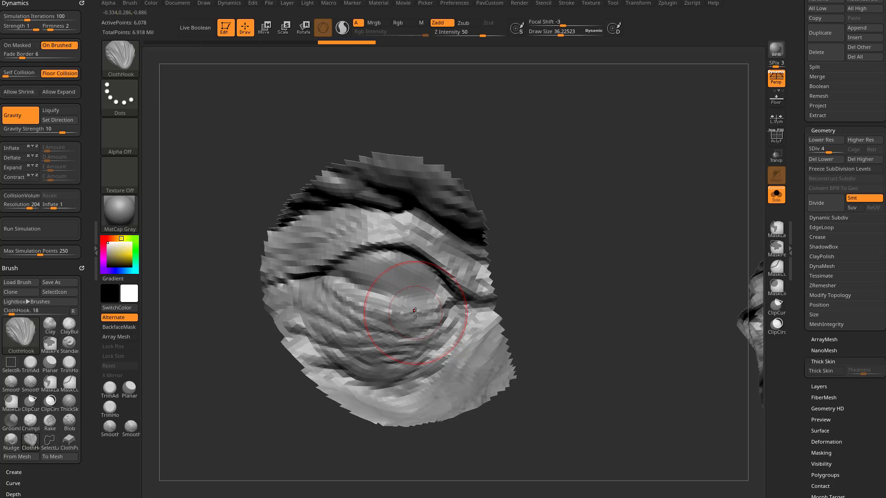
# Pull deeper folds into the skin under the eye with ClothHook at a draw size of about 32.
pyautogui.press('s')
pyautogui.press('s')
pyautogui.moveTo(366, 324)
pyautogui.mouseDown()
pyautogui.moveTo(364, 352)
pyautogui.moveTo(325, 332)
pyautogui.mouseUp()
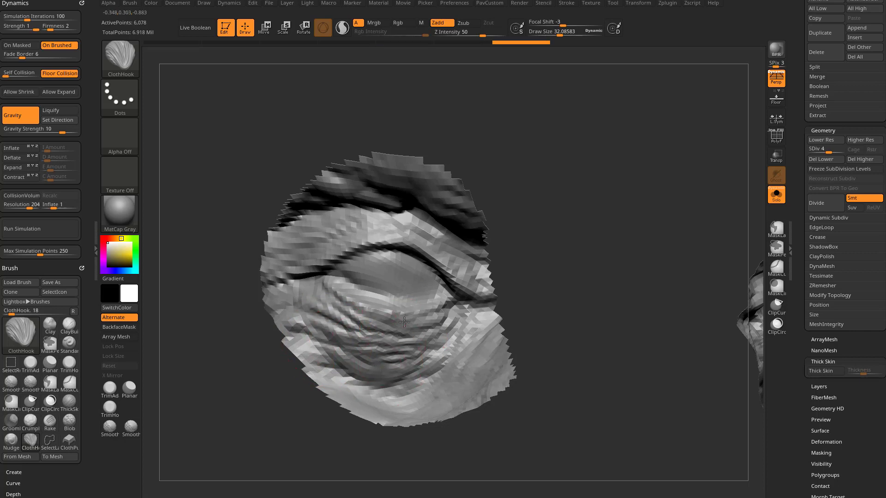
pyautogui.moveTo(404, 322)
pyautogui.mouseDown()
pyautogui.moveTo(380, 349)
pyautogui.moveTo(393, 332)
pyautogui.moveTo(395, 355)
pyautogui.moveTo(408, 367)
pyautogui.moveTo(372, 375)
pyautogui.mouseUp()
pyautogui.moveTo(358, 330)
pyautogui.mouseDown()
pyautogui.moveTo(337, 362)
pyautogui.moveTo(329, 353)
pyautogui.mouseUp()
pyautogui.moveTo(386, 326); pyautogui.dragTo(385, 358)
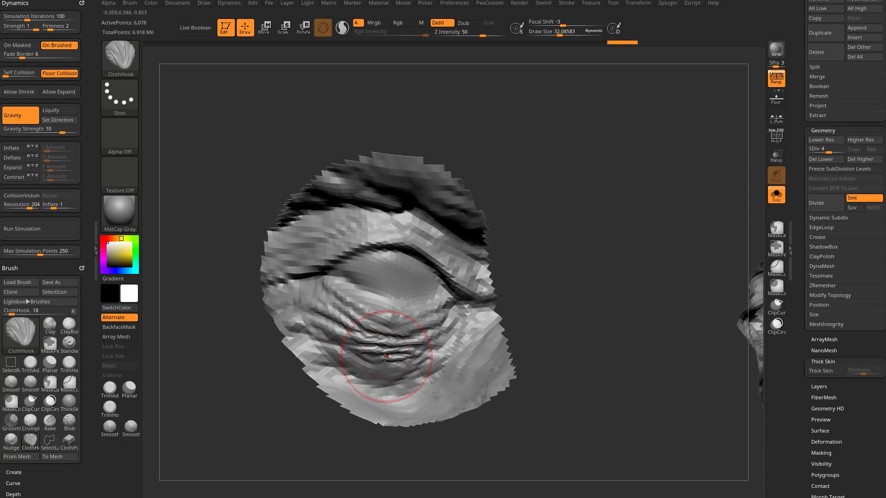
# Unhide the rest of the head and frame the whole model in view.
pyautogui.moveTo(548, 322)
pyautogui.mouseDown()
pyautogui.moveTo(556, 331)
pyautogui.moveTo(544, 321)
pyautogui.mouseUp()
pyautogui.keyDown('ctrl'); pyautogui.keyDown('shift'); pyautogui.click(704, 107); pyautogui.keyUp('shift'); pyautogui.keyUp('ctrl')
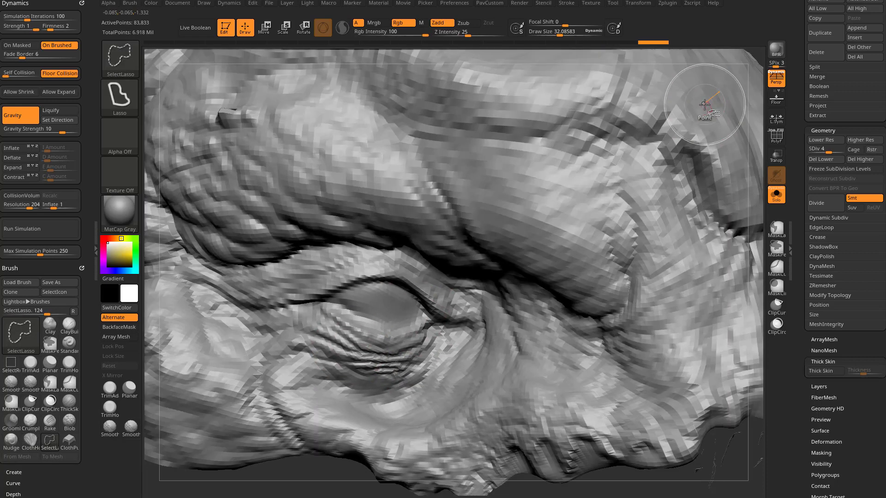
pyautogui.press('f')
pyautogui.moveTo(698, 260)
pyautogui.mouseDown()
pyautogui.moveTo(706, 253)
pyautogui.moveTo(707, 208)
pyautogui.moveTo(729, 265)
pyautogui.mouseUp()
# Try a ClothHook stroke on the brow of the full head at a draw size of about 78.
pyautogui.press('s')
pyautogui.moveTo(439, 282)
pyautogui.mouseDown()
pyautogui.moveTo(453, 282)
pyautogui.moveTo(468, 300)
pyautogui.moveTo(455, 296)
pyautogui.mouseUp()
pyautogui.press('s')
pyautogui.moveTo(683, 258); pyautogui.dragTo(685, 278)
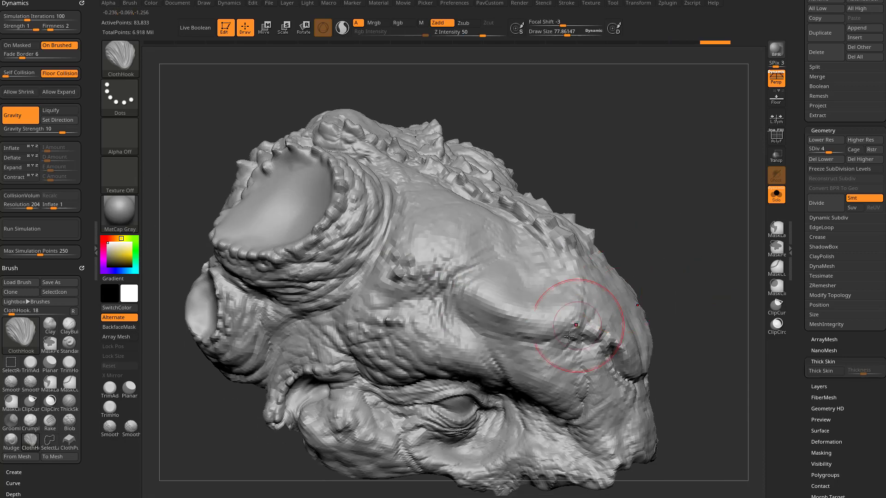
pyautogui.press('s')
pyautogui.moveTo(701, 319); pyautogui.dragTo(700, 295)
pyautogui.moveTo(570, 316); pyautogui.dragTo(577, 309)
pyautogui.hotkey('ctrl', 'z')
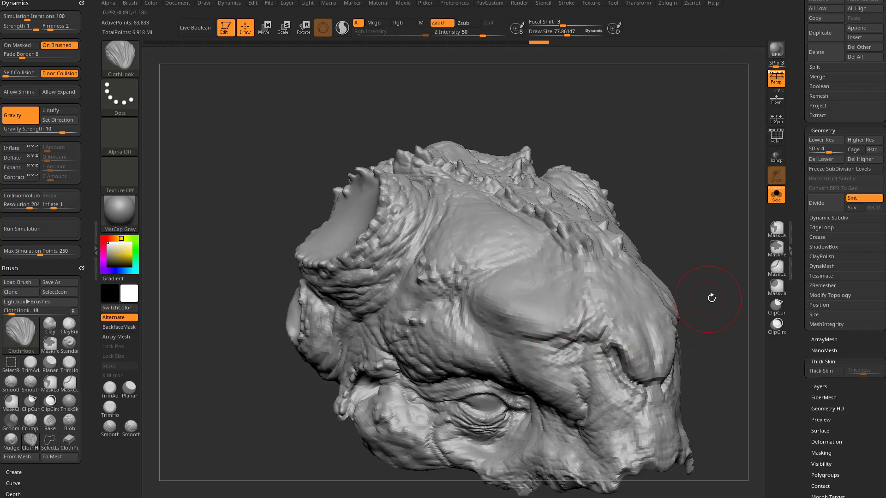
pyautogui.moveTo(712, 297); pyautogui.dragTo(714, 319)
pyautogui.moveTo(734, 282)
pyautogui.keyDown('alt'); pyautogui.mouseDown()
pyautogui.moveTo(663, 275)
pyautogui.moveTo(645, 283)
pyautogui.moveTo(661, 281)
pyautogui.mouseUp(); pyautogui.keyUp('alt')
pyautogui.hotkey('ctrl', 'shift', 'z')
# Reduce the draw size to about 41 and turn on dynamic subdivision with a smooth subdivision level of 2.
pyautogui.press('s')
pyautogui.click(783, 236)
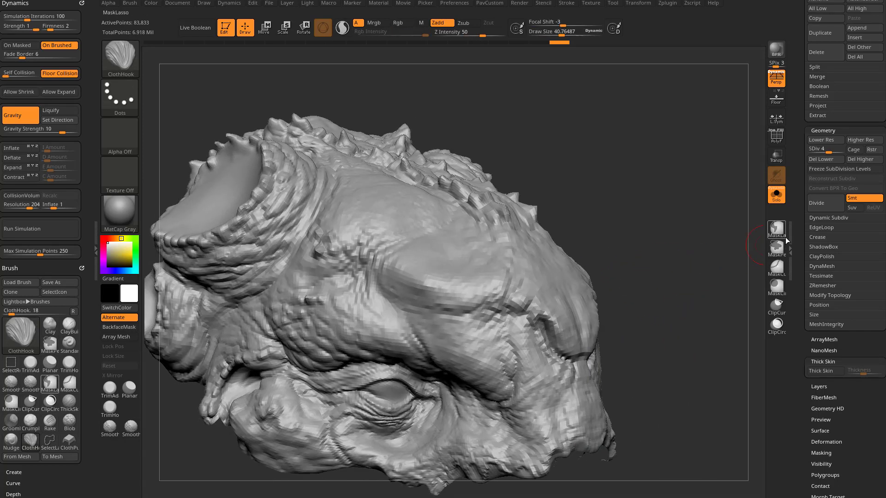
pyautogui.click(813, 219)
pyautogui.click(826, 208)
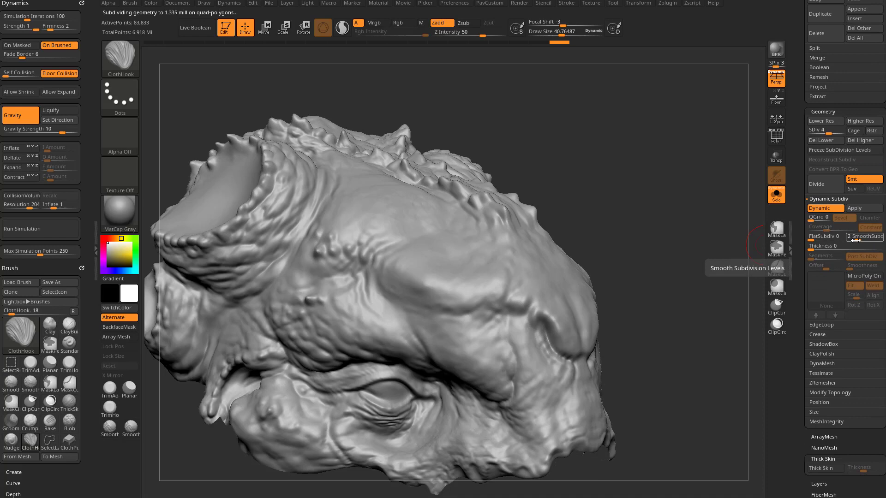
pyautogui.click(853, 239)
pyautogui.moveTo(856, 238); pyautogui.dragTo(857, 238)
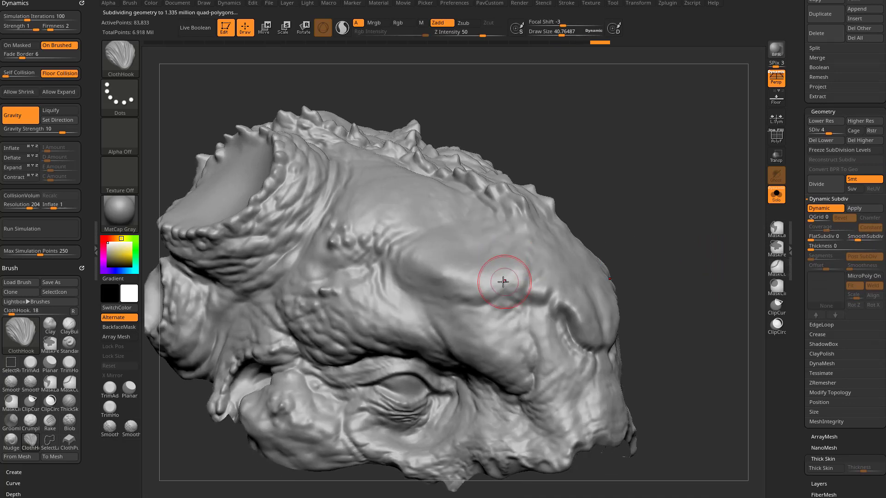
# Try ClothHook on the dynamically subdivided brow at draw sizes of about 48 and 41, and turn dynamic subdivision off.
pyautogui.press(']')
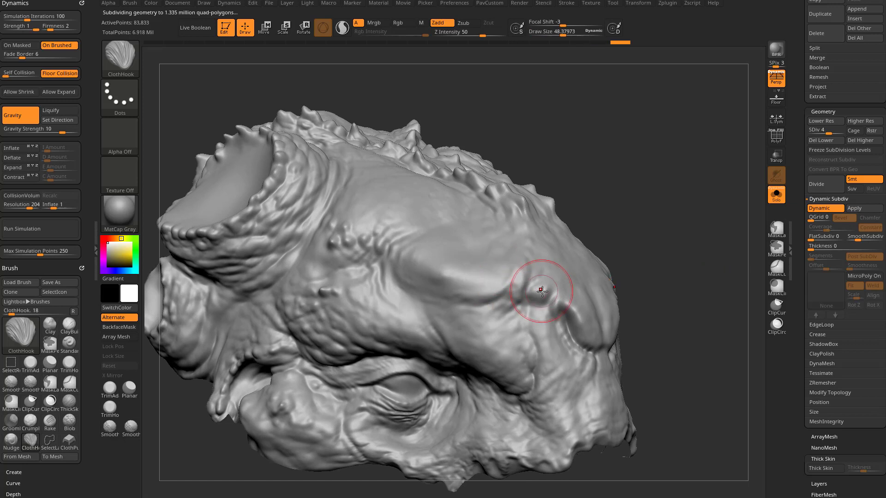
pyautogui.press('[')
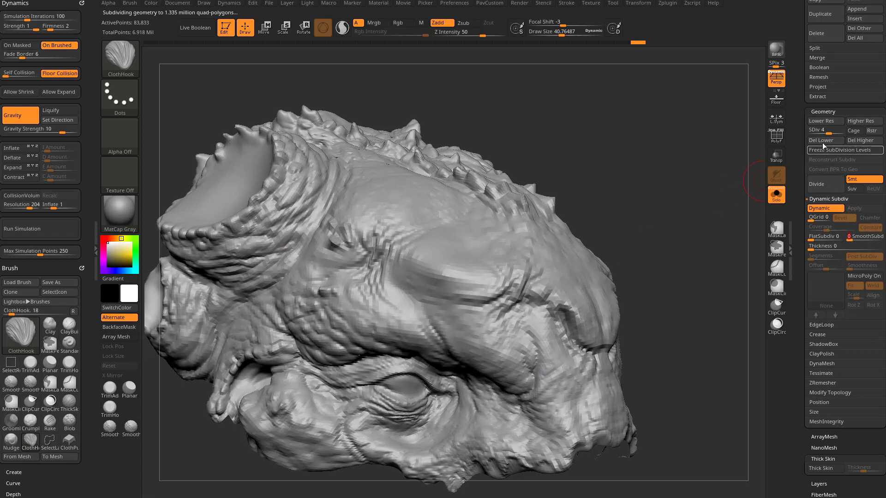
pyautogui.click(823, 208)
pyautogui.moveTo(679, 213)
pyautogui.mouseDown()
pyautogui.moveTo(678, 200)
pyautogui.moveTo(695, 223)
pyautogui.moveTo(690, 229)
pyautogui.mouseUp()
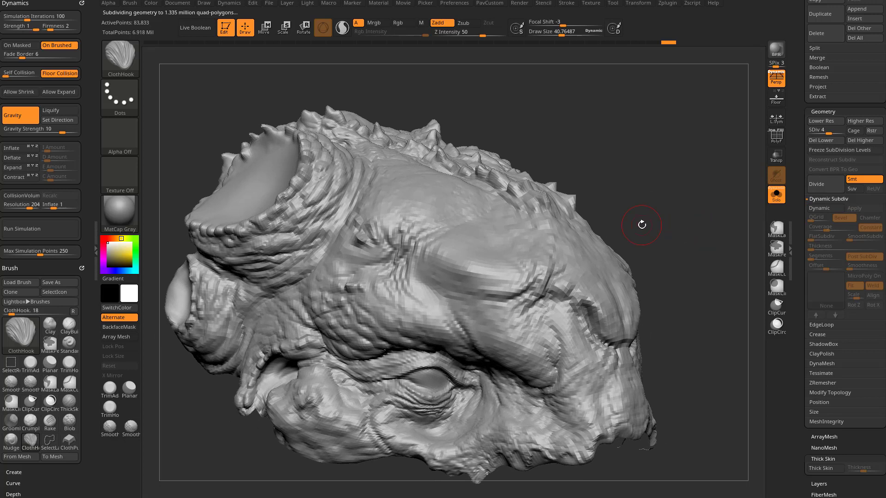
# Try broad ClothHook strokes across the head at draw sizes of about 63 and 223, undoing each one.
pyautogui.press('s')
pyautogui.moveTo(419, 228); pyautogui.dragTo(422, 227)
pyautogui.press('s')
pyautogui.moveTo(317, 224)
pyautogui.mouseDown()
pyautogui.moveTo(311, 234)
pyautogui.moveTo(345, 239)
pyautogui.mouseUp()
pyautogui.hotkey('ctrl', 'z')
pyautogui.press('s')
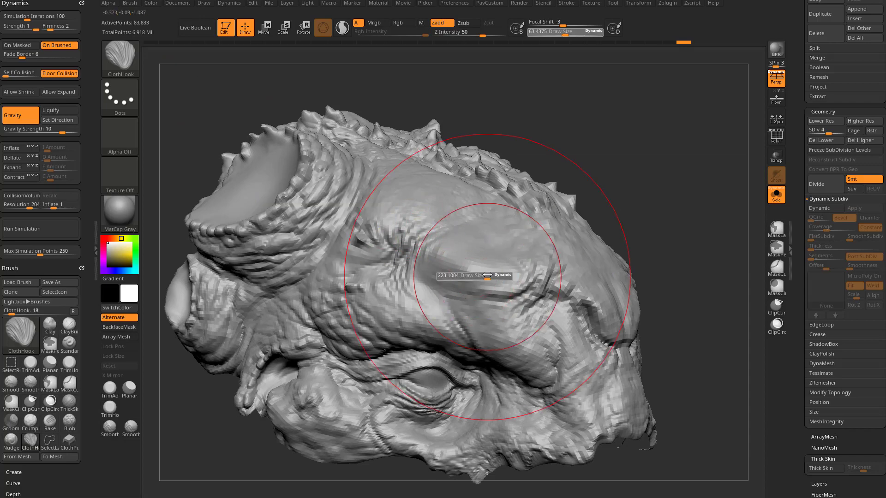
pyautogui.moveTo(487, 276); pyautogui.dragTo(477, 269)
pyautogui.hotkey('ctrl', 'z')
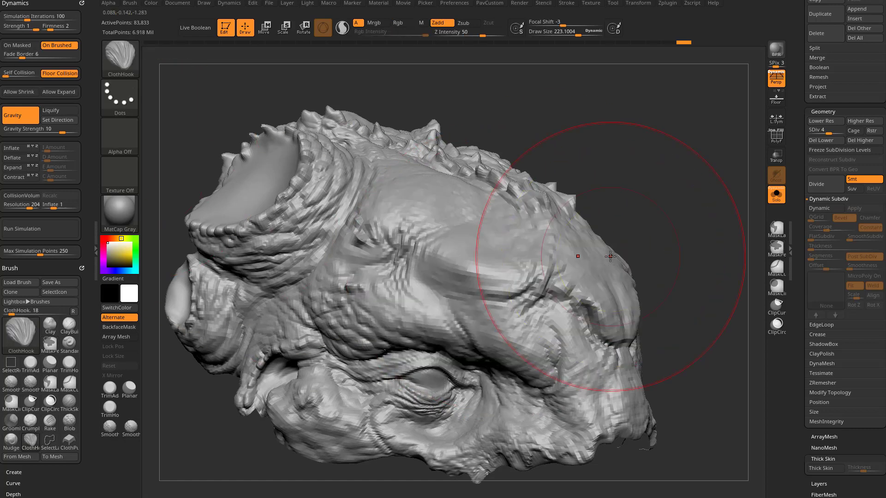
# Try ClothHook on the forehead at a draw size of about 78 and preview the head with dynamic subdivision.
pyautogui.press('s')
pyautogui.moveTo(607, 256); pyautogui.dragTo(591, 255)
pyautogui.moveTo(693, 249); pyautogui.dragTo(602, 262, button='right')
pyautogui.hotkey('ctrl', 'z')
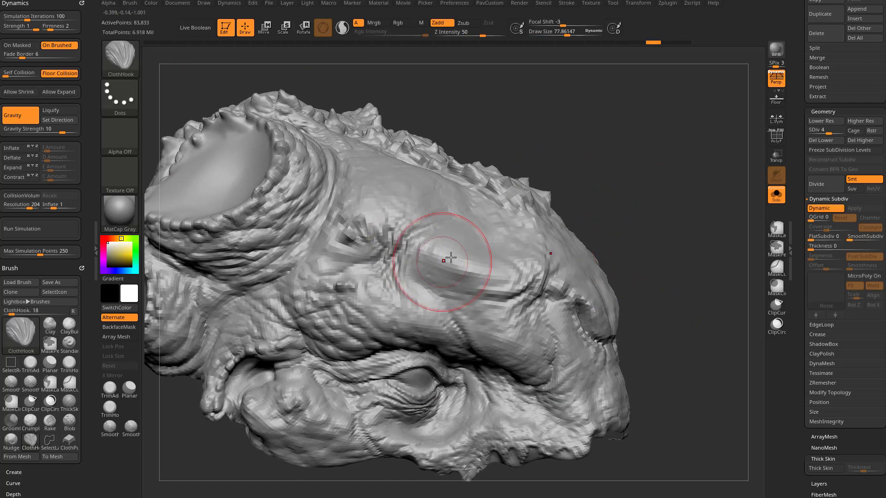
pyautogui.moveTo(440, 265); pyautogui.dragTo(608, 228, button='right')
pyautogui.press('ctrl')
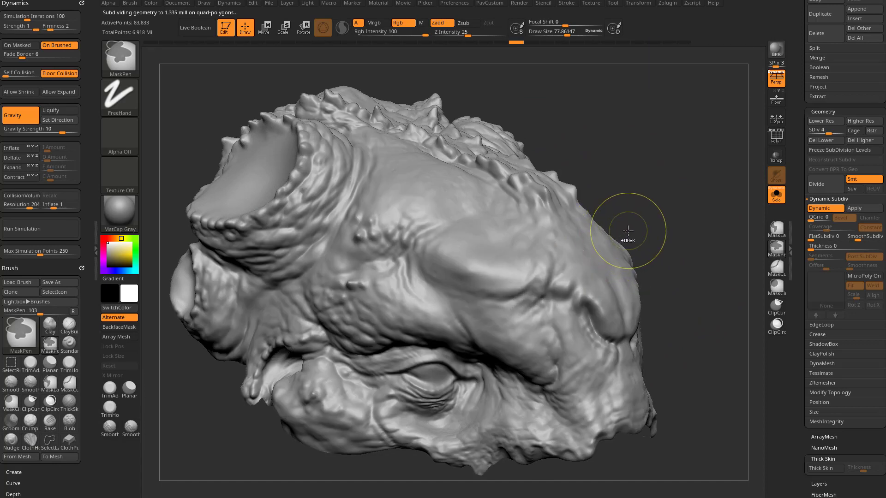
# Undo the recent forehead strokes and switch dynamic subdivision off.
pyautogui.hotkey('ctrl', 'z')
pyautogui.hotkey('ctrl', 'z')
pyautogui.hotkey('ctrl', 'z')
pyautogui.hotkey('ctrl', 'z')
pyautogui.moveTo(665, 209); pyautogui.dragTo(679, 248, button='right')
pyautogui.hotkey('shift', 'd')
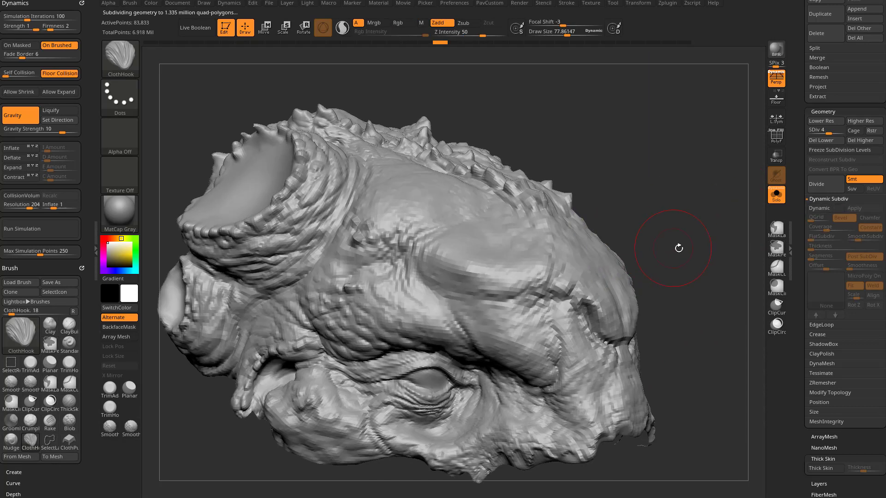
# Try ClothHook strokes across the forehead at a draw size of about 125, and undo them.
pyautogui.press('s')
pyautogui.moveTo(490, 281); pyautogui.dragTo(496, 281)
pyautogui.moveTo(409, 251)
pyautogui.mouseDown()
pyautogui.moveTo(406, 242)
pyautogui.moveTo(408, 257)
pyautogui.moveTo(403, 252)
pyautogui.mouseUp()
pyautogui.hotkey('ctrl', 'z')
pyautogui.moveTo(492, 277)
pyautogui.mouseDown()
pyautogui.moveTo(459, 270)
pyautogui.moveTo(487, 271)
pyautogui.mouseUp()
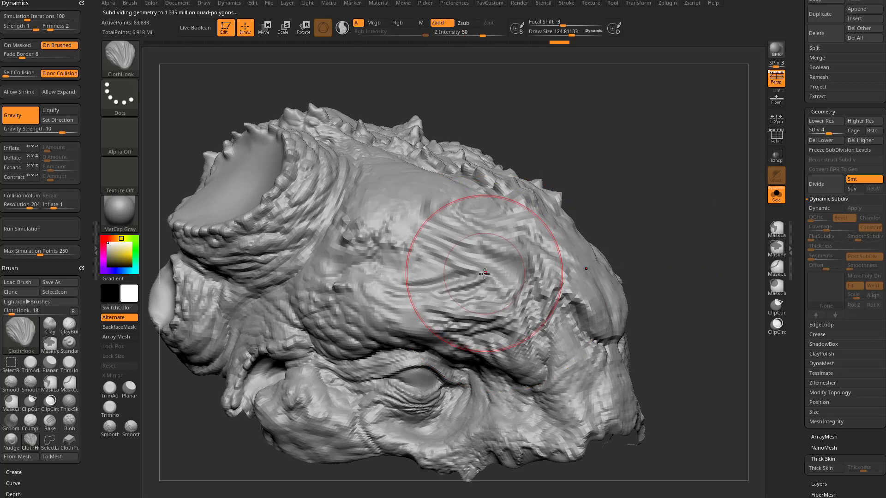
pyautogui.hotkey('ctrl', 'z')
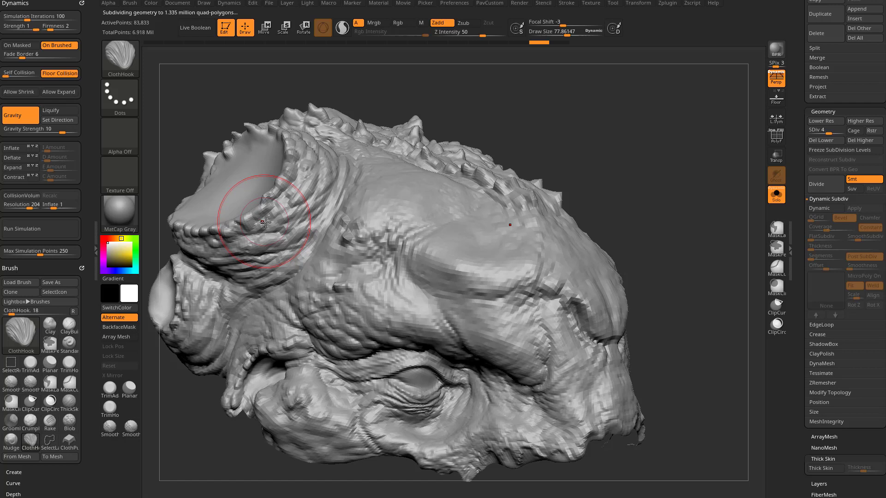
# Try masking the wrinkled skin around the large socket, invert the mask to leave only that area editable, and clear it.
pyautogui.press('ctrl')
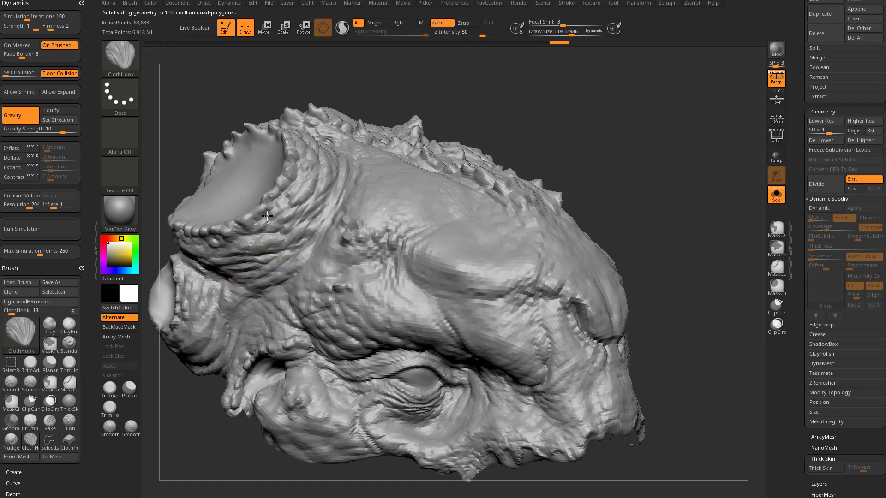
pyautogui.moveTo(274, 235)
pyautogui.keyDown('ctrl'); pyautogui.mouseDown()
pyautogui.moveTo(304, 210)
pyautogui.moveTo(268, 214)
pyautogui.mouseUp(); pyautogui.keyUp('ctrl')
pyautogui.keyDown('ctrl'); pyautogui.click(496, 121); pyautogui.keyUp('ctrl')
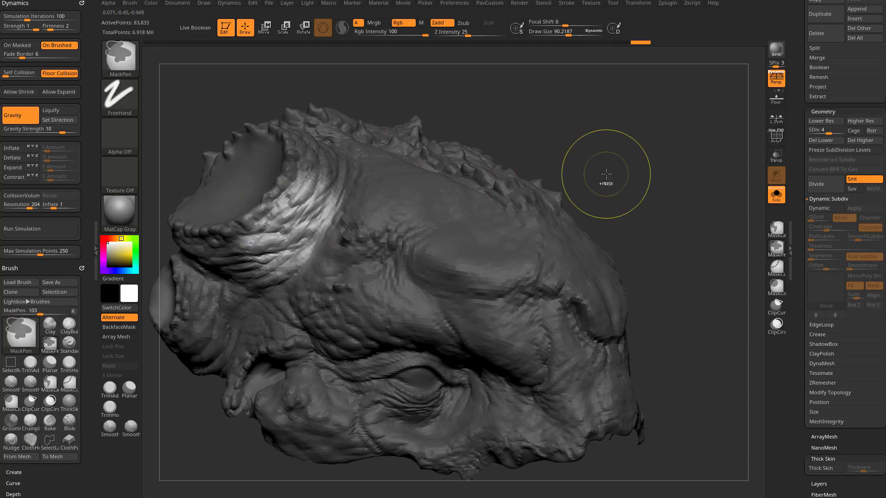
pyautogui.keyDown('ctrl'); pyautogui.moveTo(603, 178); pyautogui.dragTo(639, 182); pyautogui.keyUp('ctrl')
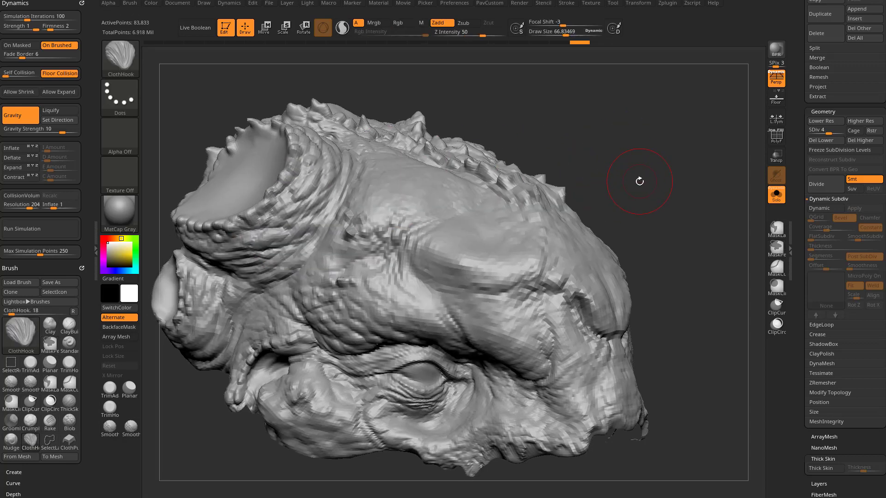
# Turn on Thick Skin for the head at subdivision level 4.
pyautogui.moveTo(801, 322); pyautogui.dragTo(794, 205)
pyautogui.moveTo(697, 233); pyautogui.dragTo(686, 237)
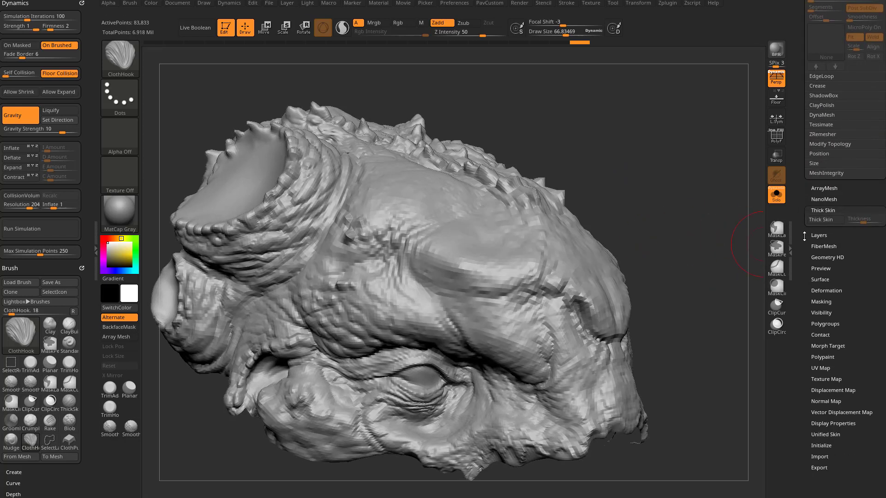
pyautogui.moveTo(808, 233); pyautogui.dragTo(823, 240)
pyautogui.click(823, 228)
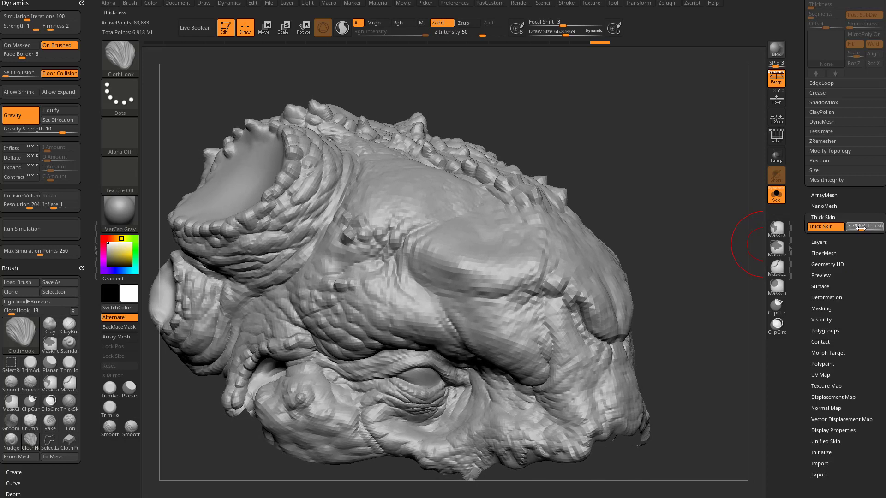
# Try ClothHook strokes beside the large socket and on the forehead at draw size about 70 and Thick Skin thickness about 6.4, and undo them.
pyautogui.moveTo(861, 229); pyautogui.dragTo(860, 228)
pyautogui.moveTo(641, 252); pyautogui.dragTo(683, 227)
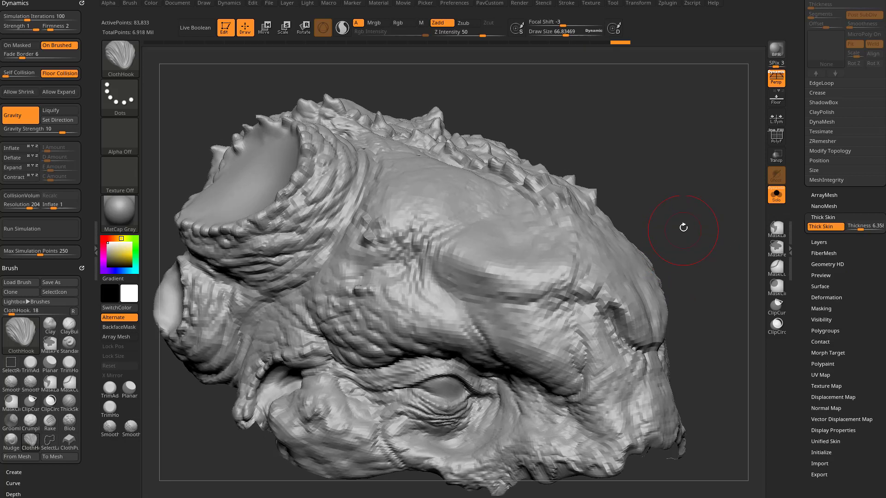
pyautogui.press('s')
pyautogui.click(299, 225)
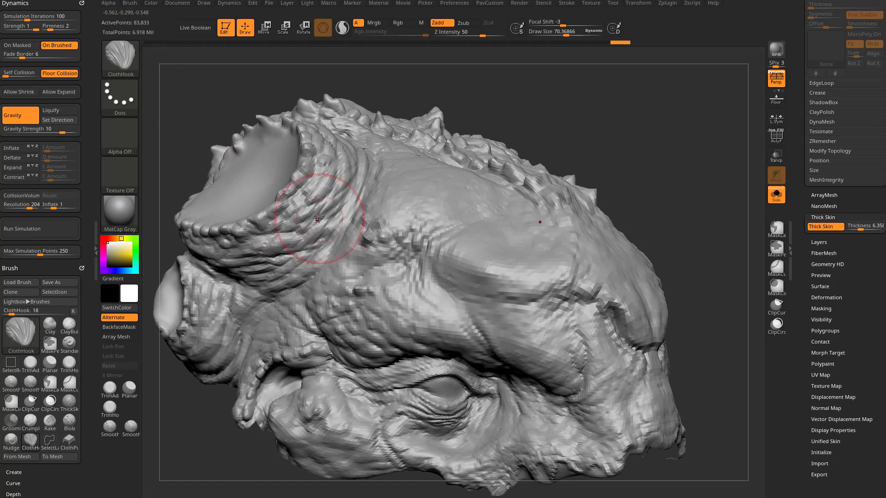
pyautogui.moveTo(305, 211)
pyautogui.mouseDown()
pyautogui.moveTo(281, 185)
pyautogui.moveTo(305, 233)
pyautogui.mouseUp()
pyautogui.hotkey('ctrl', 'z')
pyautogui.moveTo(465, 260)
pyautogui.mouseDown()
pyautogui.moveTo(504, 278)
pyautogui.moveTo(494, 278)
pyautogui.moveTo(517, 269)
pyautogui.mouseUp()
pyautogui.hotkey('ctrl', 'z')
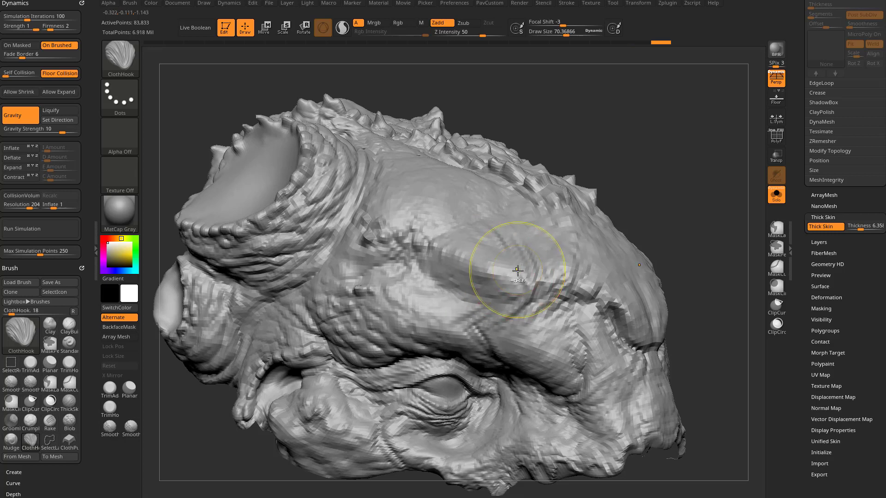
pyautogui.hotkey('ctrl', 'z')
# Test ClothHook strokes on the forehead while adjusting the Thick Skin thickness, ending at about 4.12.
pyautogui.moveTo(859, 228); pyautogui.dragTo(864, 225)
pyautogui.moveTo(490, 250); pyautogui.dragTo(550, 261)
pyautogui.moveTo(864, 226); pyautogui.dragTo(860, 229)
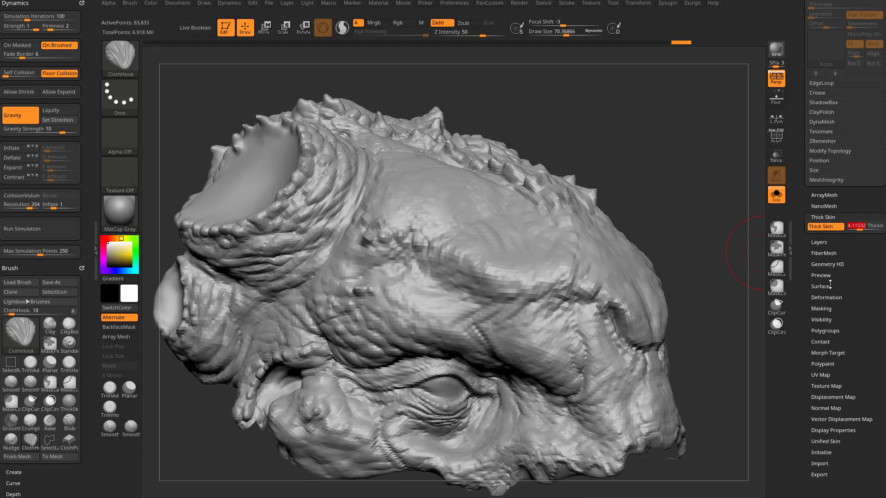
pyautogui.moveTo(473, 243); pyautogui.dragTo(478, 264)
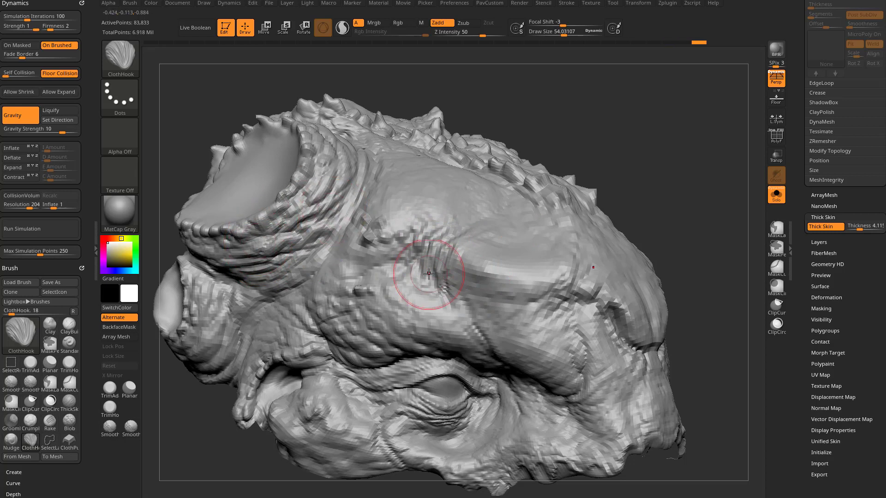
# Pull wrinkled skin folds above and behind the eye with ClothHook at a draw size of about 54.
pyautogui.moveTo(429, 274); pyautogui.dragTo(452, 276, button='right')
pyautogui.moveTo(391, 303); pyautogui.dragTo(383, 316)
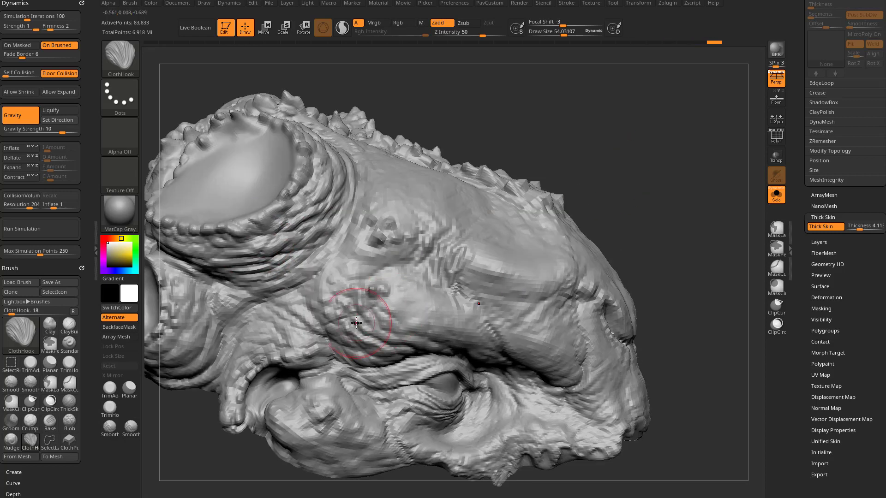
pyautogui.moveTo(618, 257)
pyautogui.mouseDown(button='right')
pyautogui.moveTo(599, 257)
pyautogui.moveTo(652, 245)
pyautogui.moveTo(619, 188)
pyautogui.moveTo(635, 174)
pyautogui.moveTo(650, 184)
pyautogui.moveTo(646, 201)
pyautogui.mouseUp(button='right')
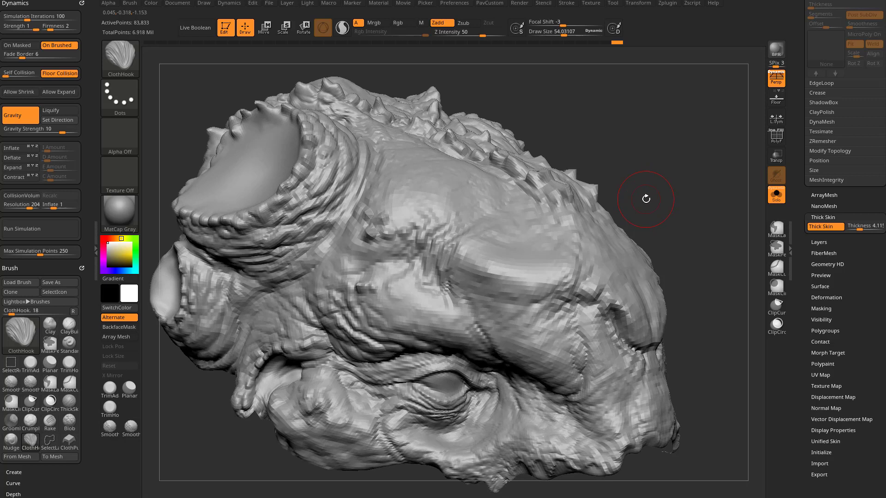
pyautogui.moveTo(648, 168); pyautogui.dragTo(629, 177, button='right')
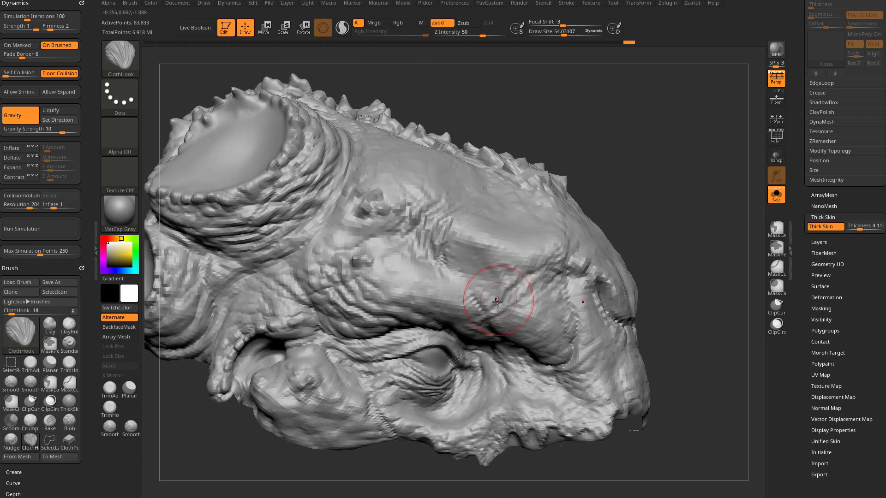
# Pull short ClothHook folds into the brow between the eye and the nostril.
pyautogui.moveTo(637, 268); pyautogui.dragTo(651, 272)
pyautogui.moveTo(527, 287); pyautogui.dragTo(524, 299)
pyautogui.moveTo(535, 302); pyautogui.dragTo(525, 312)
pyautogui.moveTo(538, 314); pyautogui.dragTo(546, 322)
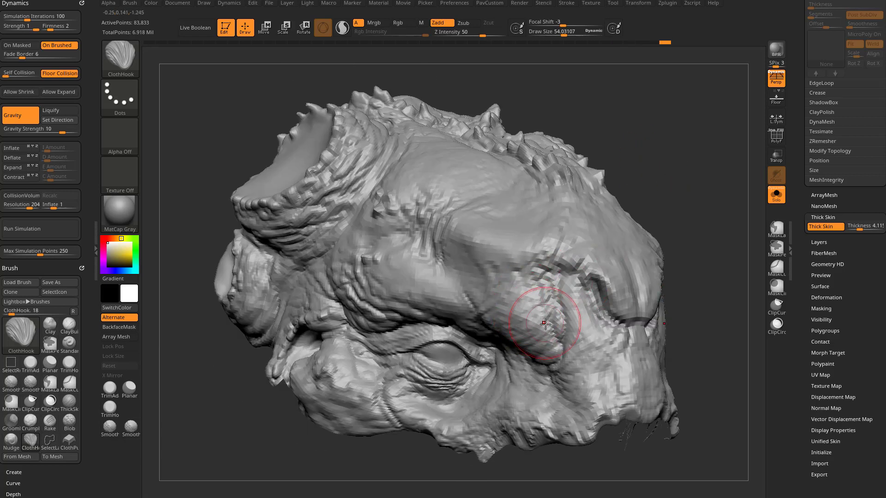
pyautogui.moveTo(699, 249); pyautogui.dragTo(690, 261)
# Bunch up the skin between the sockets and the brow above the eye with short ClothHook strokes.
pyautogui.moveTo(690, 259); pyautogui.dragTo(393, 314, button='right')
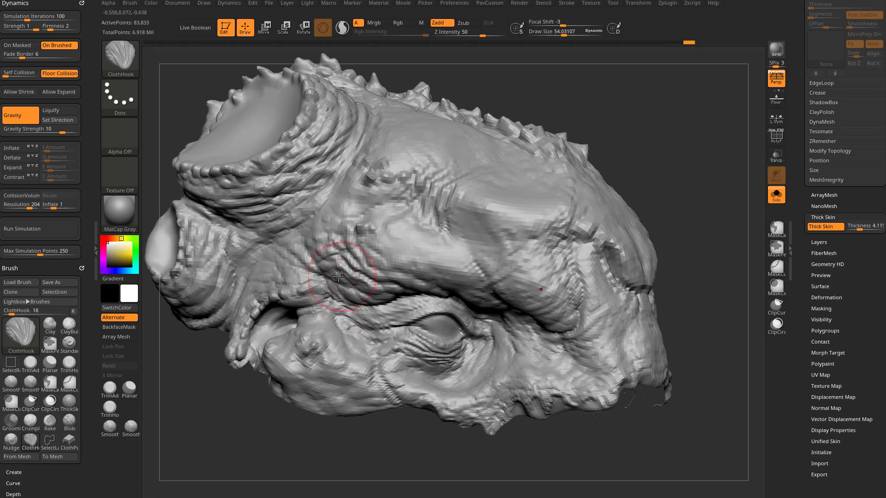
pyautogui.moveTo(346, 264); pyautogui.dragTo(376, 271, button='right')
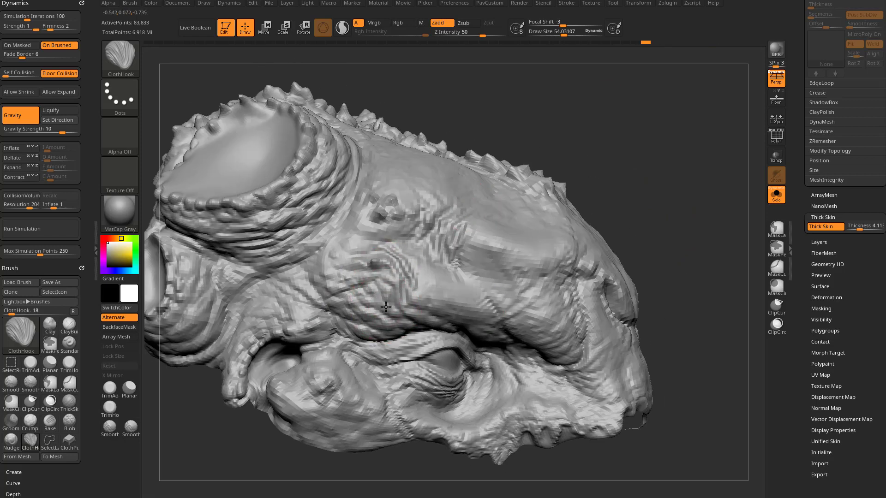
pyautogui.moveTo(360, 289); pyautogui.dragTo(391, 276)
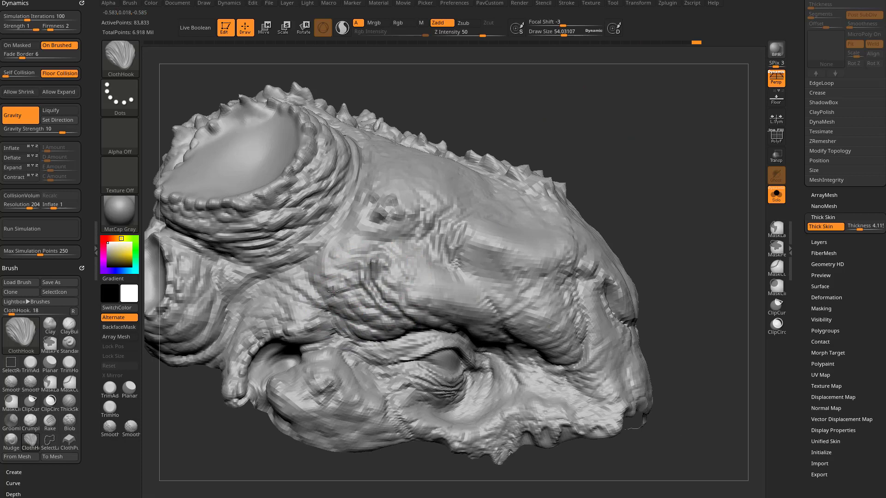
pyautogui.moveTo(333, 291); pyautogui.dragTo(335, 284)
pyautogui.moveTo(529, 106)
pyautogui.keyDown('alt'); pyautogui.mouseDown(button='right')
pyautogui.moveTo(548, 126)
pyautogui.moveTo(526, 144)
pyautogui.mouseUp(button='right'); pyautogui.keyUp('alt')
pyautogui.moveTo(384, 266); pyautogui.dragTo(369, 278)
pyautogui.moveTo(341, 313); pyautogui.dragTo(303, 308)
pyautogui.moveTo(288, 341); pyautogui.dragTo(294, 314)
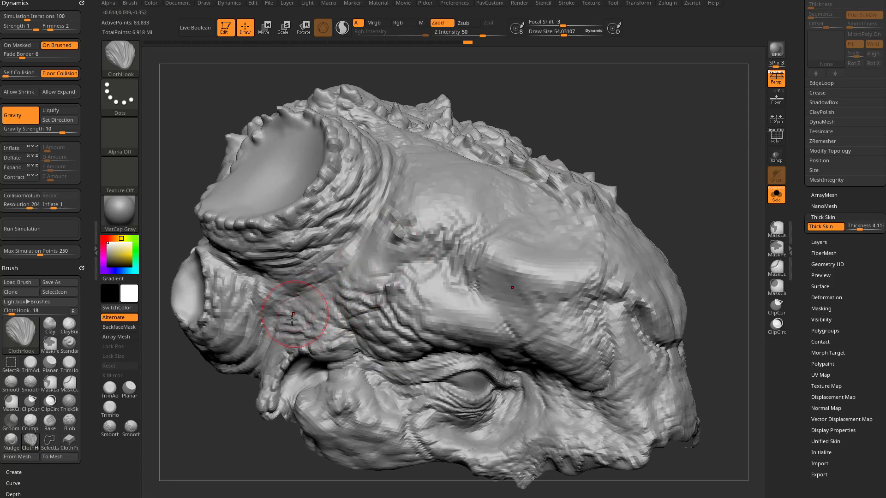
pyautogui.moveTo(671, 190); pyautogui.dragTo(683, 186)
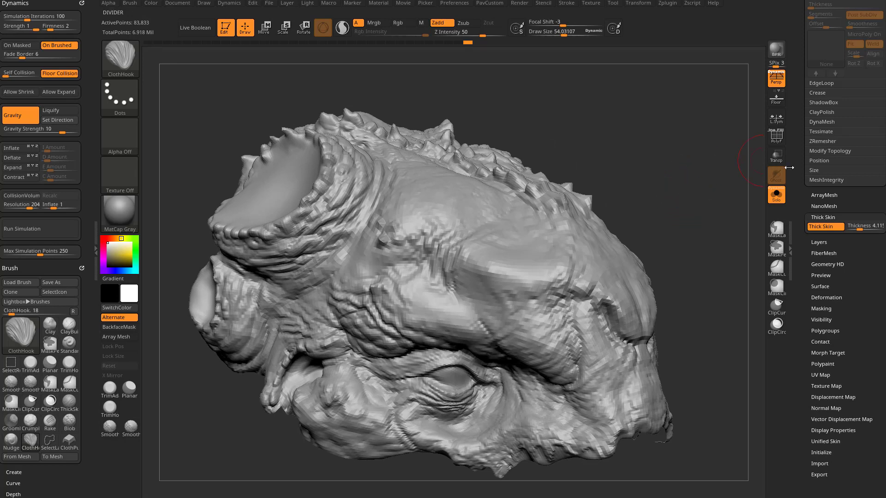
# Raise the head to subdivision level 6 and try a ClothHook stroke on the brow.
pyautogui.moveTo(801, 169); pyautogui.dragTo(801, 422)
pyautogui.click(841, 144)
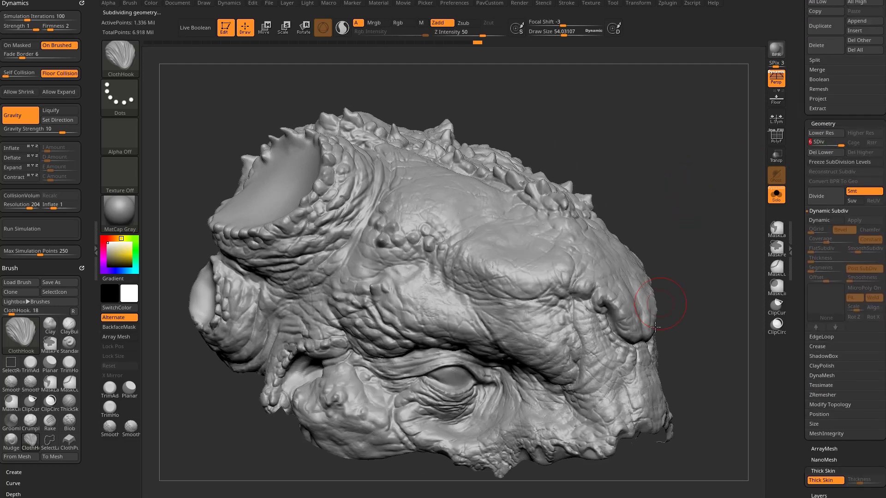
pyautogui.moveTo(678, 300)
pyautogui.mouseDown()
pyautogui.moveTo(694, 281)
pyautogui.moveTo(697, 228)
pyautogui.mouseUp()
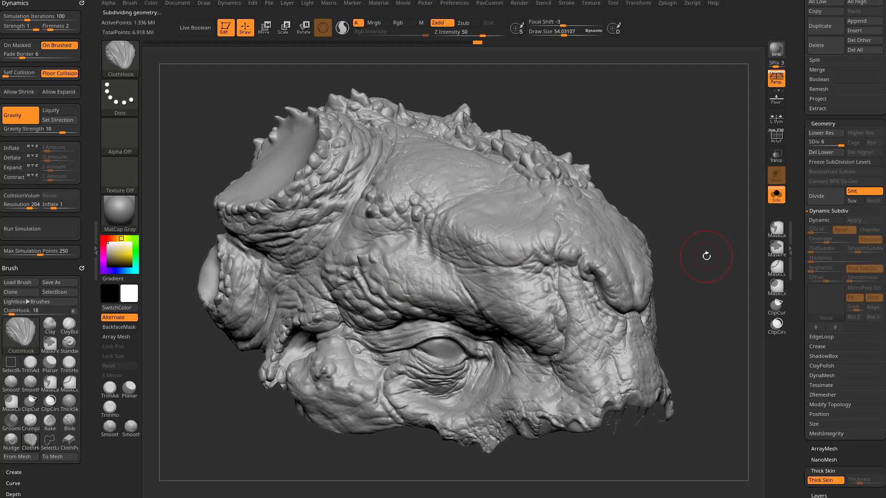
pyautogui.scroll(-3, 852, 369)
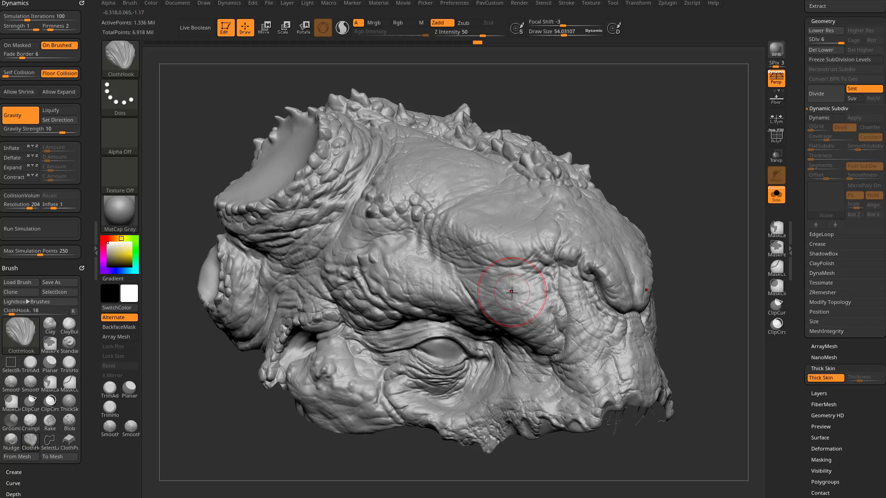
pyautogui.moveTo(511, 292)
pyautogui.mouseDown()
pyautogui.moveTo(514, 302)
pyautogui.moveTo(494, 273)
pyautogui.mouseUp()
pyautogui.hotkey('ctrl', 'z')
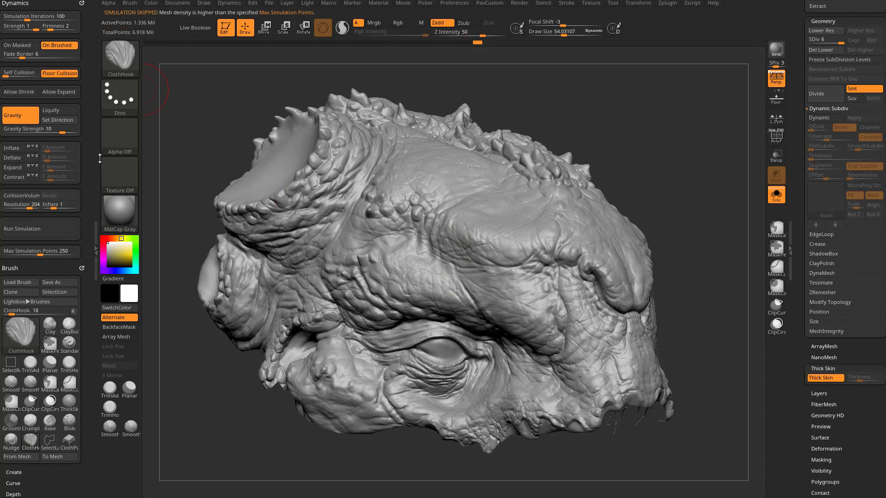
# Return the head to subdivision level 4 and add ClothHook strokes to the folds above and behind the eye.
pyautogui.moveTo(674, 258); pyautogui.dragTo(664, 269)
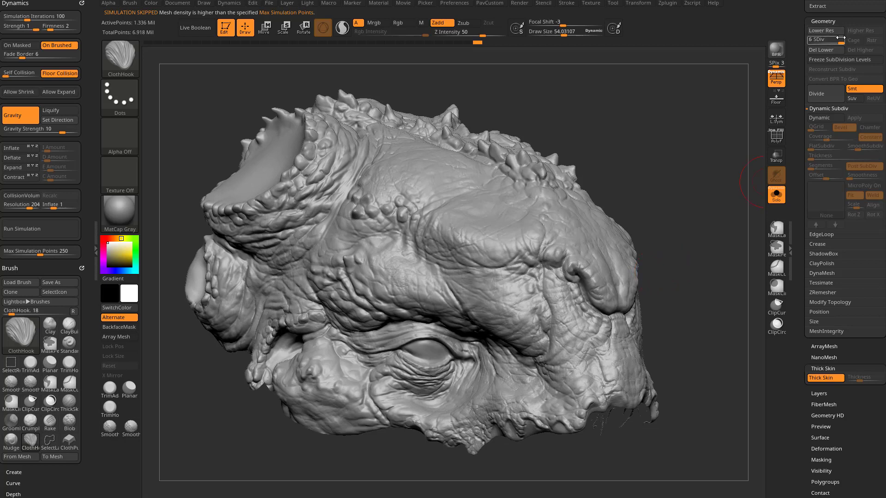
pyautogui.moveTo(840, 38); pyautogui.dragTo(835, 39)
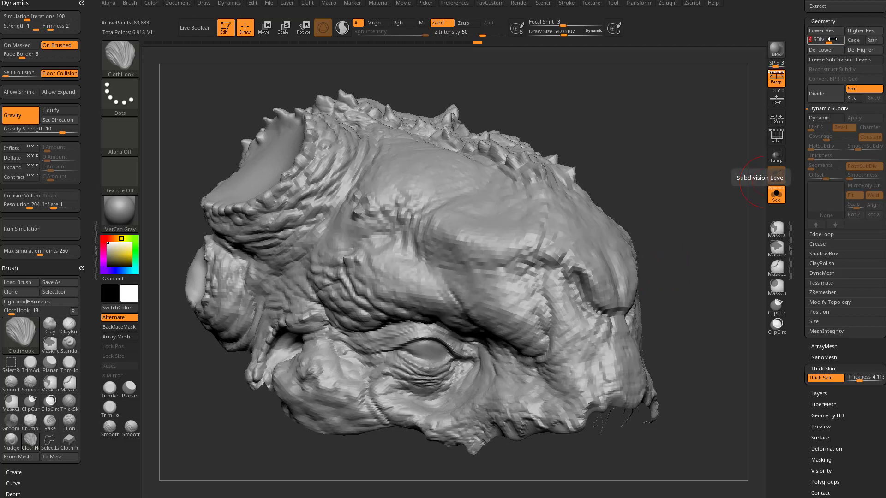
pyautogui.keyDown('alt'); pyautogui.moveTo(694, 332); pyautogui.dragTo(714, 337); pyautogui.keyUp('alt')
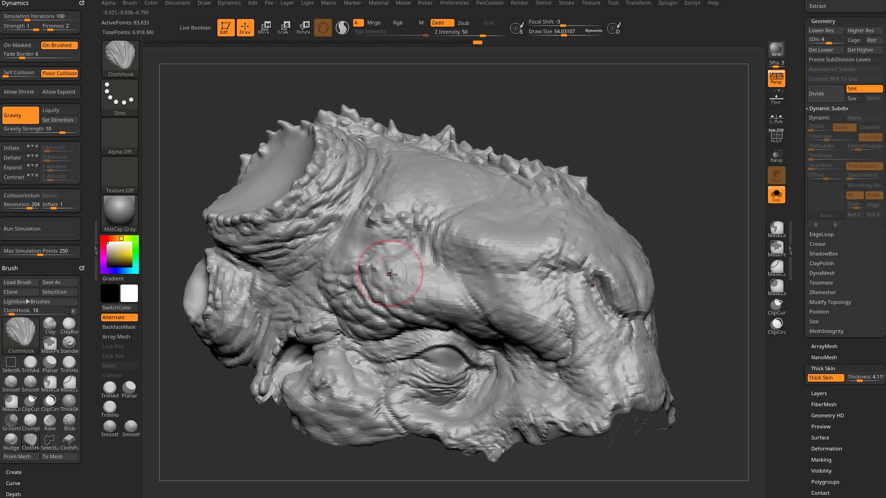
pyautogui.moveTo(391, 272); pyautogui.dragTo(391, 282)
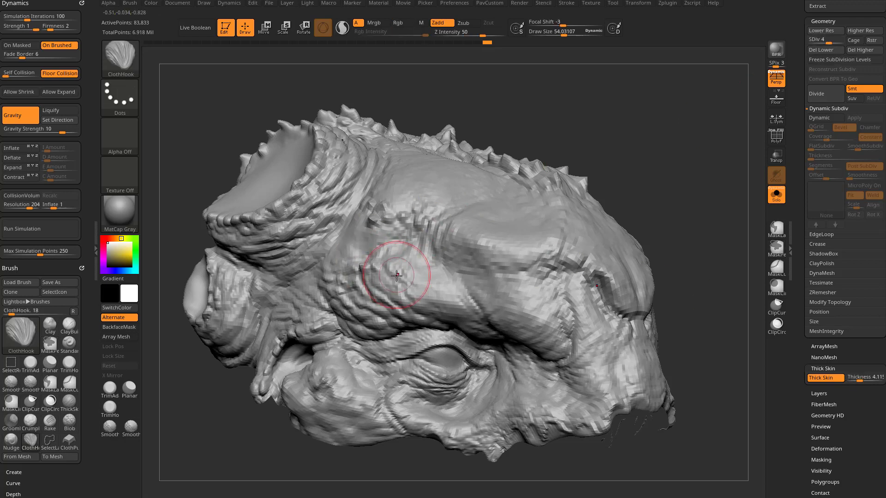
pyautogui.moveTo(618, 130); pyautogui.dragTo(650, 133)
pyautogui.moveTo(353, 285); pyautogui.dragTo(322, 300)
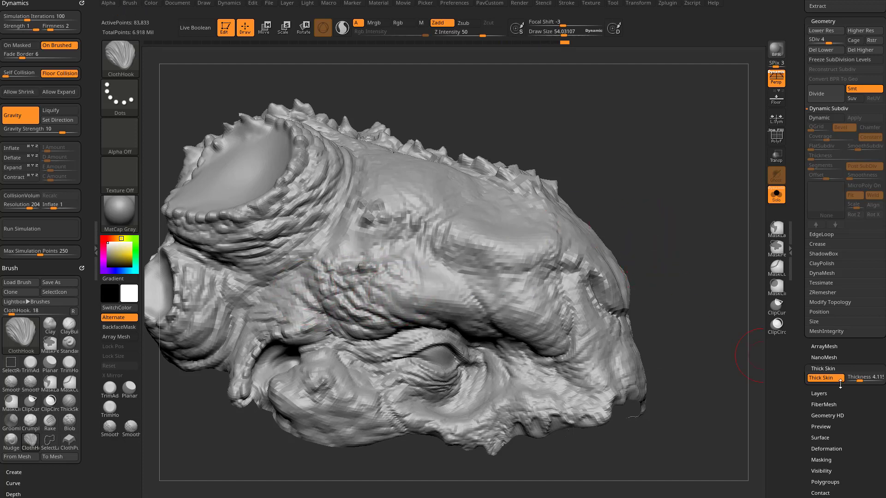
pyautogui.moveTo(563, 349)
pyautogui.mouseDown(button='right')
pyautogui.moveTo(706, 306)
pyautogui.moveTo(693, 311)
pyautogui.mouseUp(button='right')
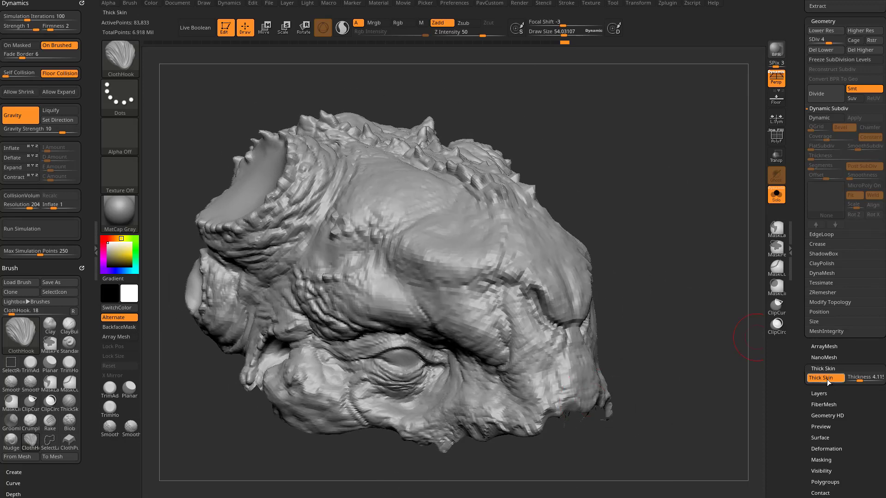
# Set the head to subdivision level 6 and inspect the sculpted folds with full detail.
pyautogui.moveTo(800, 298); pyautogui.dragTo(804, 392)
pyautogui.moveTo(835, 331); pyautogui.dragTo(843, 333)
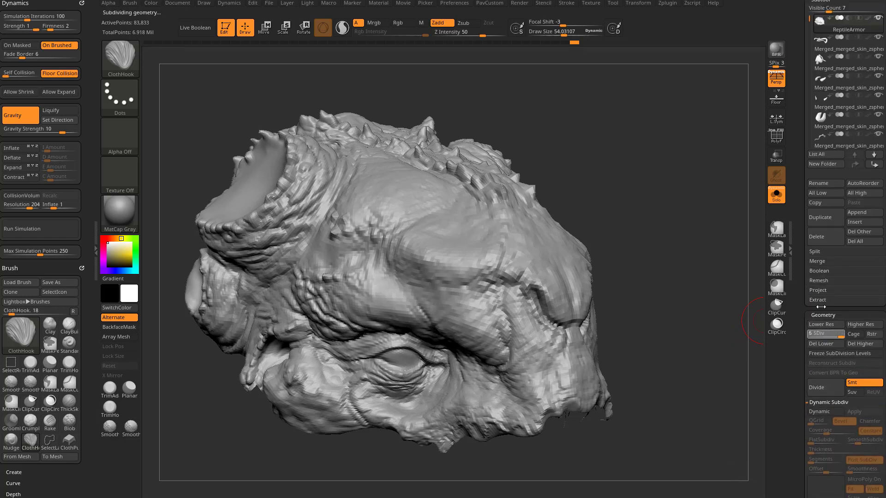
pyautogui.moveTo(627, 200); pyautogui.dragTo(656, 221, button='right')
pyautogui.moveTo(660, 229); pyautogui.dragTo(646, 203)
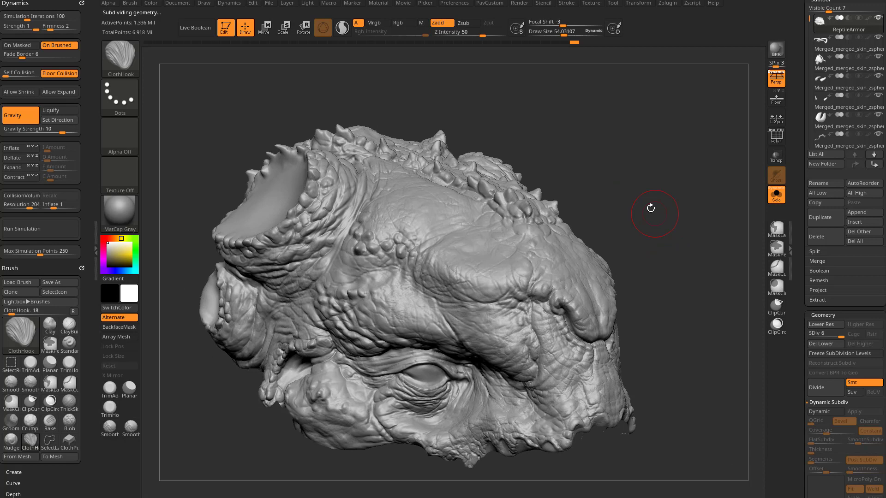
# Switch to the ContrastDelta brush and try it on the brow at Z Intensity 25 and draw size about 95.
pyautogui.press('b')
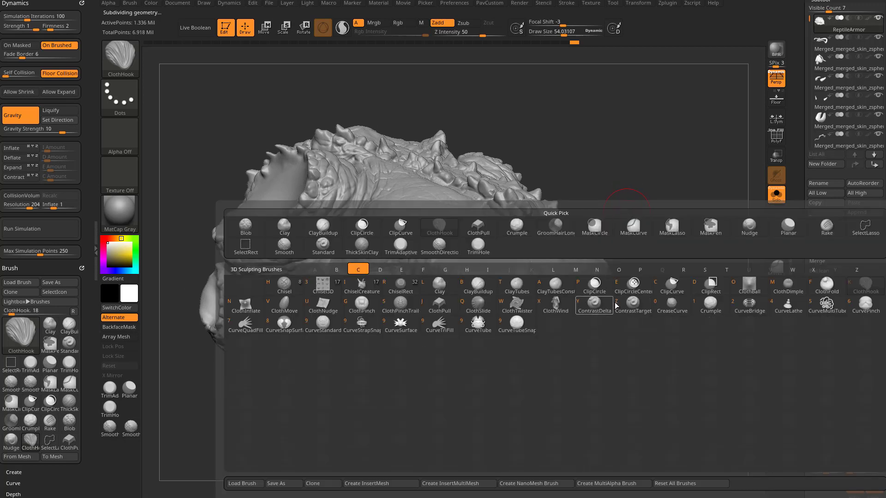
pyautogui.click(594, 307)
pyautogui.moveTo(682, 251); pyautogui.dragTo(480, 291)
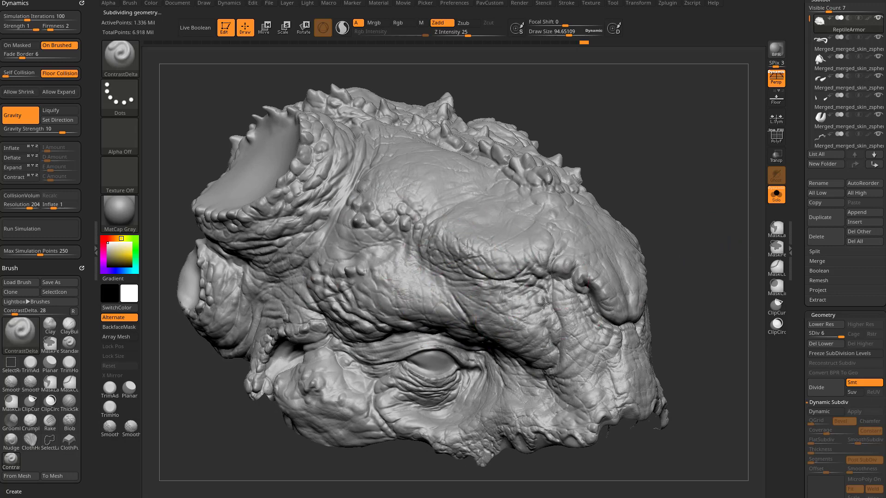
pyautogui.moveTo(610, 358); pyautogui.dragTo(571, 305)
pyautogui.moveTo(687, 323)
pyautogui.mouseDown()
pyautogui.moveTo(669, 271)
pyautogui.moveTo(647, 295)
pyautogui.mouseUp()
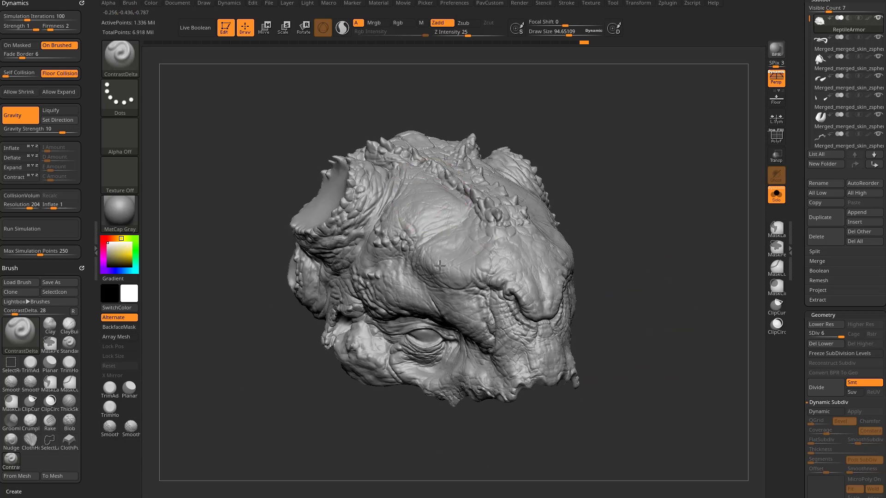
# Test ContrastDelta on the forehead and skin folds, and examine the detail around the eye.
pyautogui.moveTo(627, 213)
pyautogui.mouseDown()
pyautogui.moveTo(650, 215)
pyautogui.moveTo(609, 231)
pyautogui.moveTo(424, 253)
pyautogui.mouseUp()
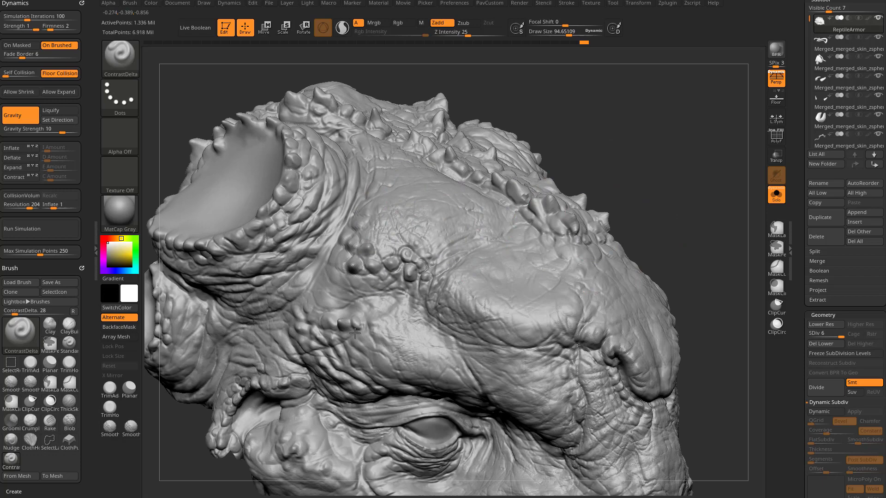
pyautogui.moveTo(678, 295)
pyautogui.mouseDown()
pyautogui.moveTo(655, 281)
pyautogui.moveTo(688, 184)
pyautogui.mouseUp()
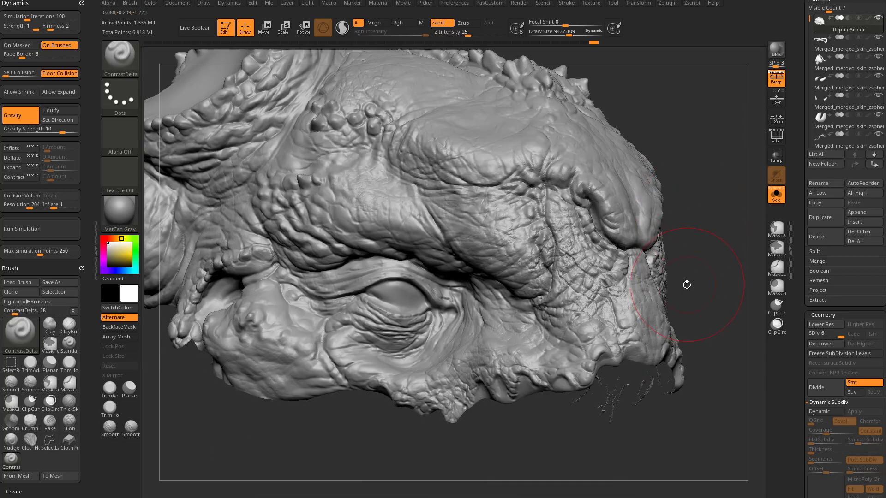
pyautogui.moveTo(307, 402)
pyautogui.mouseDown()
pyautogui.moveTo(344, 415)
pyautogui.moveTo(342, 429)
pyautogui.mouseUp()
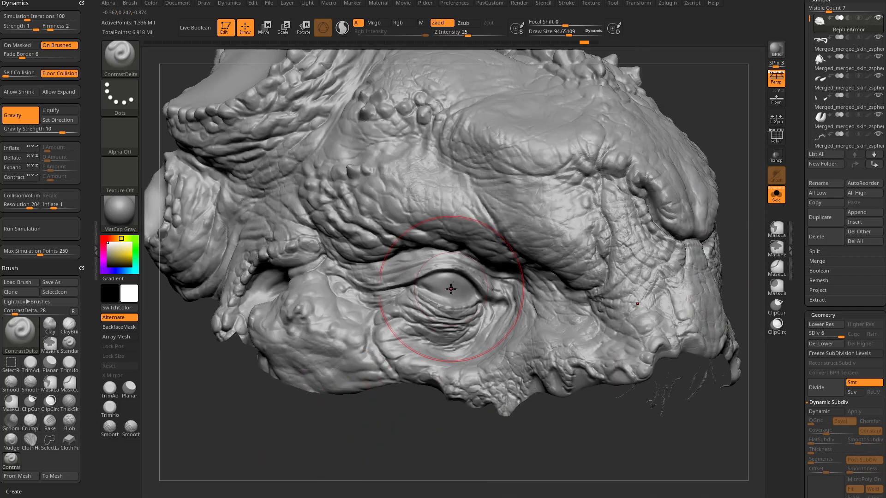
pyautogui.moveTo(413, 430)
pyautogui.keyDown('alt'); pyautogui.mouseDown()
pyautogui.moveTo(390, 402)
pyautogui.moveTo(398, 417)
pyautogui.mouseUp(); pyautogui.keyUp('alt')
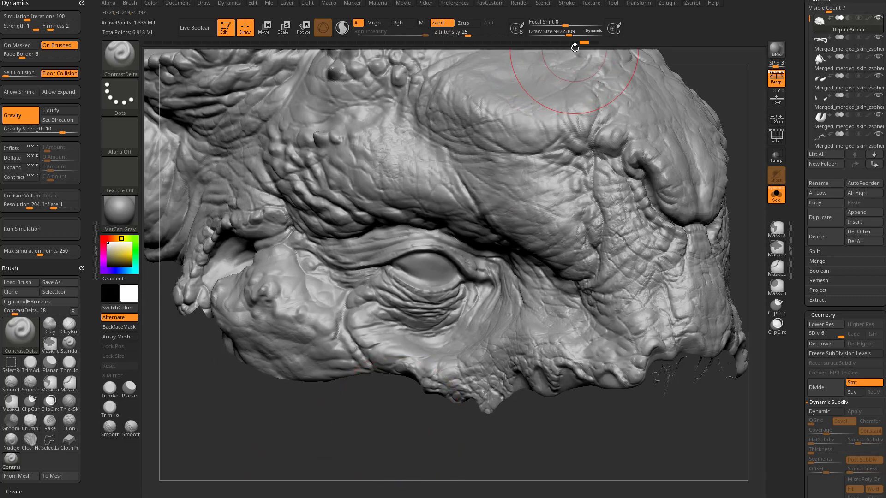
# Roll the undo history back to its start and brush ContrastDelta over the wrinkles below the eye at draw size about 78.
pyautogui.moveTo(585, 42); pyautogui.dragTo(143, 54)
pyautogui.moveTo(295, 434); pyautogui.dragTo(326, 437)
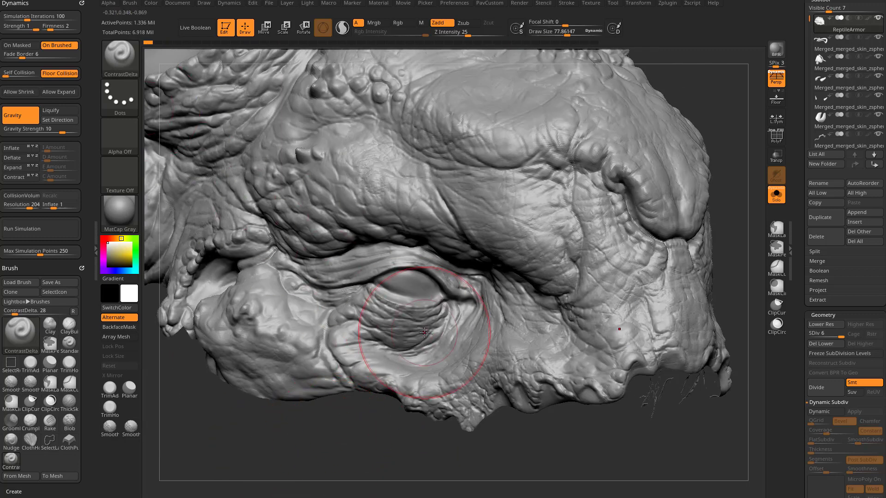
pyautogui.click(400, 325)
pyautogui.click(406, 355)
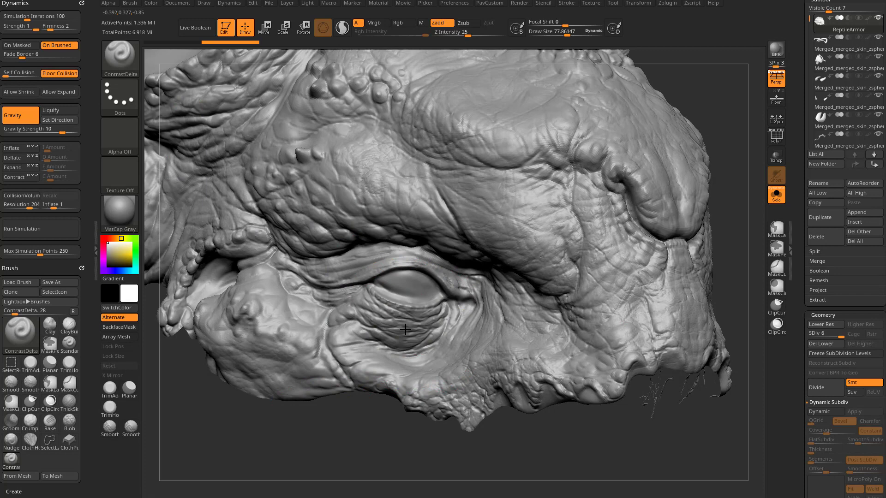
# Undo the ContrastDelta stroke over the wrinkles below the eye and set the draw size to about 48.
pyautogui.moveTo(362, 410); pyautogui.dragTo(376, 364)
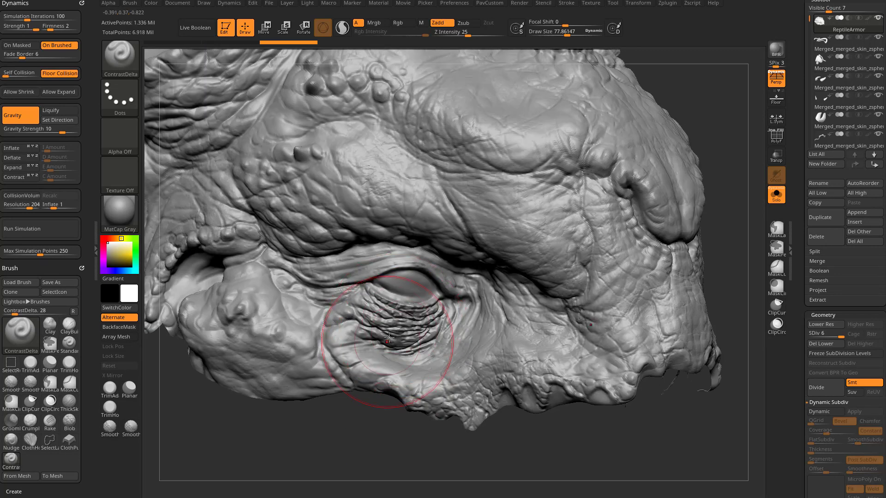
pyautogui.moveTo(375, 439); pyautogui.dragTo(358, 428)
pyautogui.hotkey('ctrl', 'z')
pyautogui.press('s')
pyautogui.moveTo(358, 428); pyautogui.dragTo(359, 403)
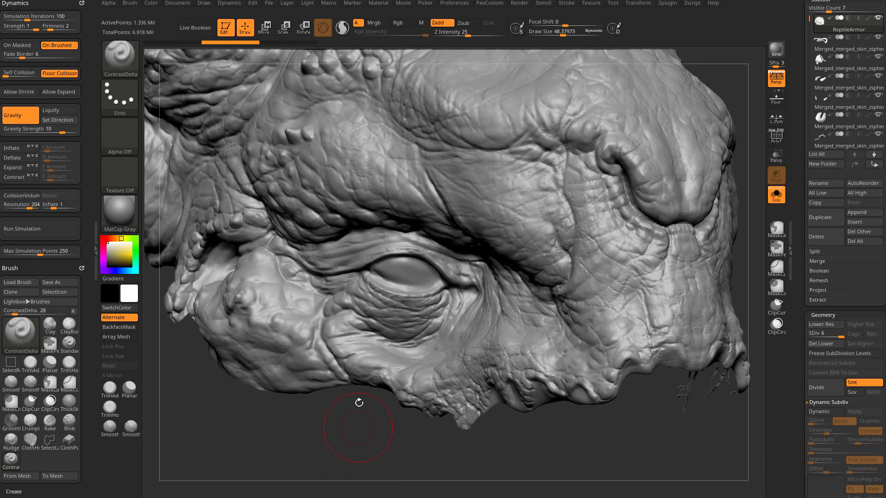
# Set the head to subdivision level 4 and isolate the skin around the eye with a lasso selection.
pyautogui.click(830, 333)
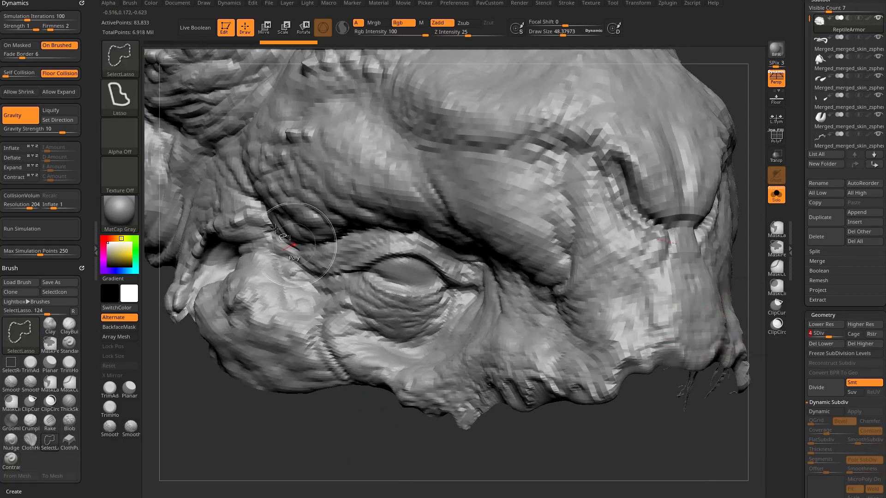
pyautogui.moveTo(457, 236)
pyautogui.keyDown('ctrl'); pyautogui.keyDown('shift'); pyautogui.mouseDown()
pyautogui.moveTo(318, 276)
pyautogui.moveTo(480, 309)
pyautogui.moveTo(461, 244)
pyautogui.mouseUp(); pyautogui.keyUp('shift'); pyautogui.keyUp('ctrl')
pyautogui.moveTo(492, 420)
pyautogui.mouseDown()
pyautogui.moveTo(506, 404)
pyautogui.moveTo(501, 386)
pyautogui.mouseUp()
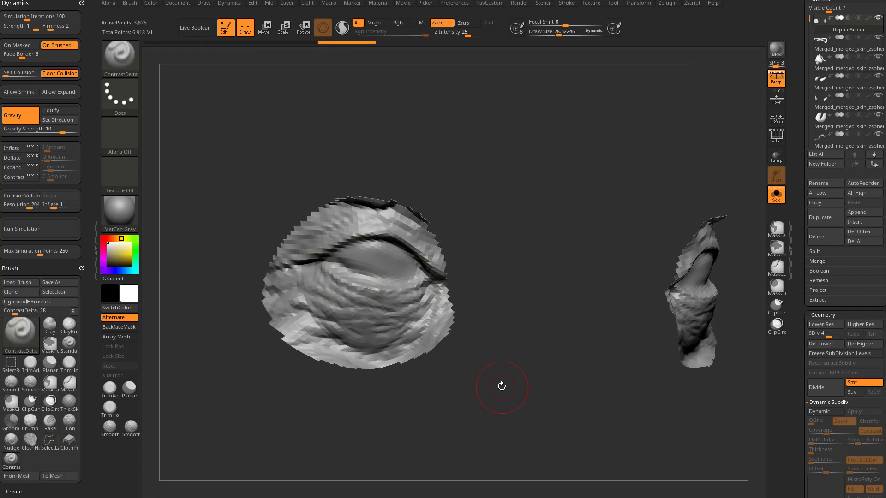
# Switch to the ClothHook brush and enable Thick Skin on the whole head with a thickness of about 5.14.
pyautogui.press('b')
pyautogui.press('i')
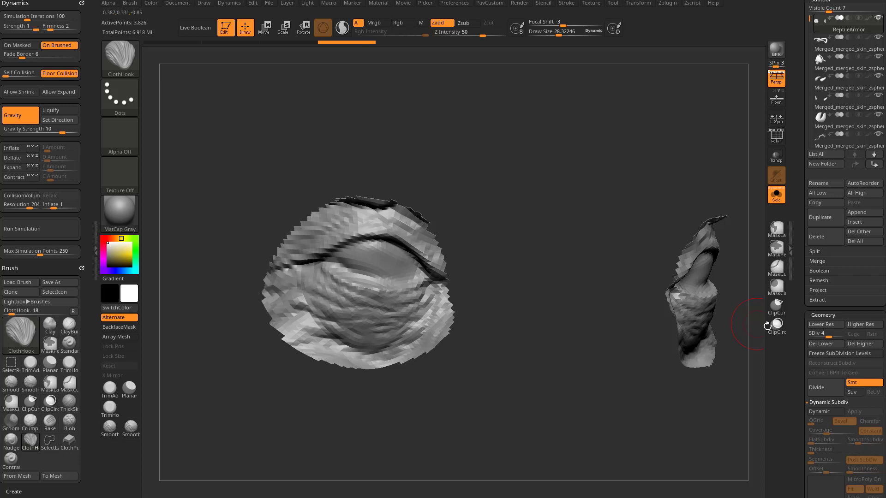
pyautogui.moveTo(799, 322); pyautogui.dragTo(804, 241)
pyautogui.click(818, 353)
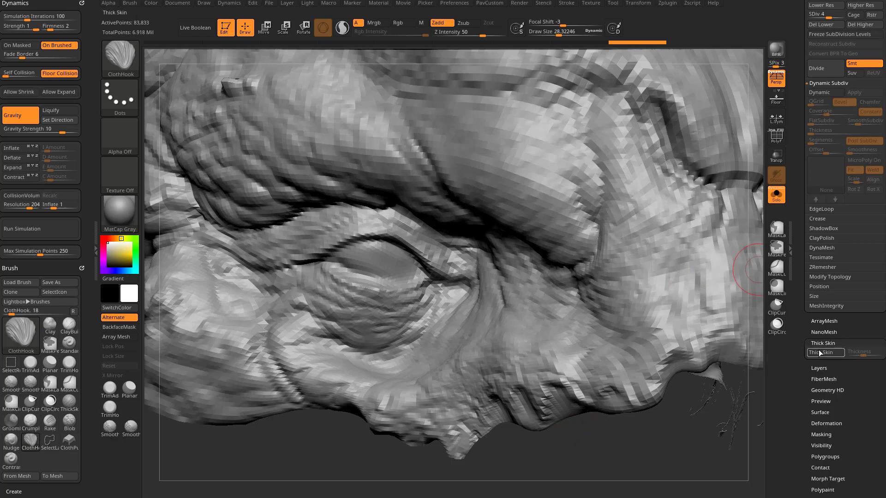
pyautogui.click(820, 354)
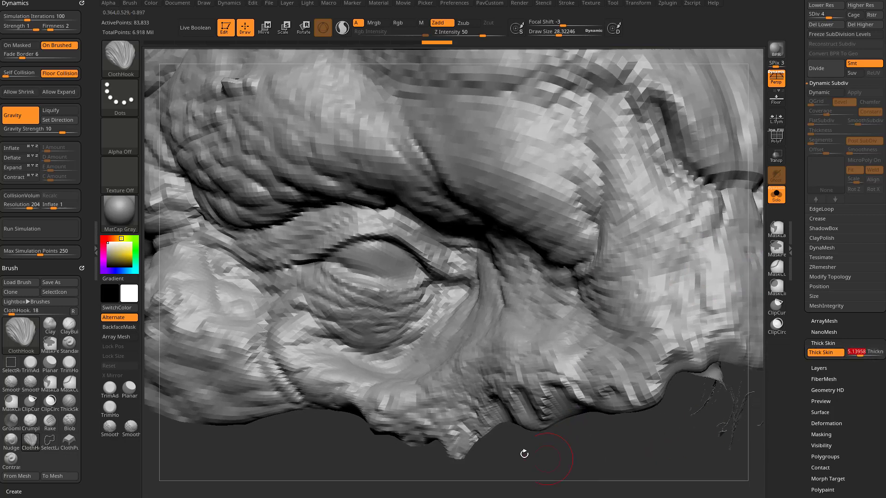
# Isolate the eye area, pull deeper folds below the eye with ClothHook at Z Intensity 50, and restore the full head.
pyautogui.moveTo(374, 372)
pyautogui.keyDown('ctrl'); pyautogui.keyDown('shift'); pyautogui.mouseDown()
pyautogui.moveTo(318, 372)
pyautogui.moveTo(362, 376)
pyautogui.mouseUp(); pyautogui.keyUp('shift'); pyautogui.keyUp('ctrl')
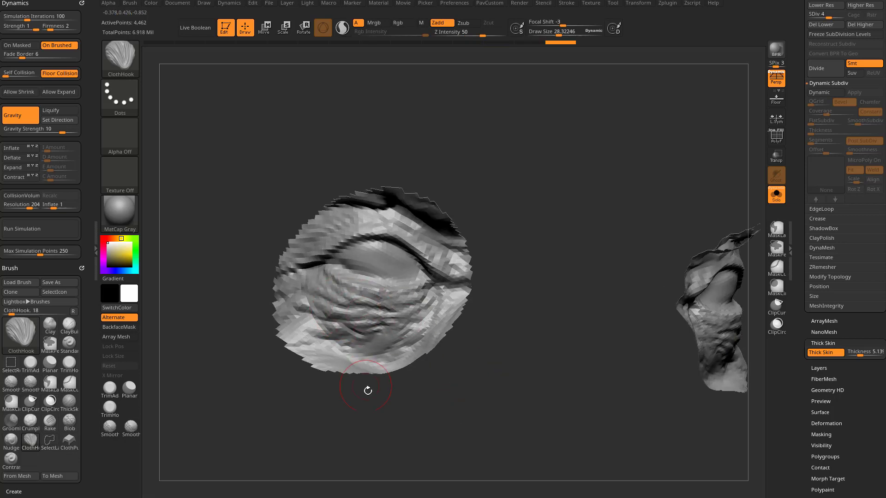
pyautogui.moveTo(368, 391); pyautogui.dragTo(392, 389)
pyautogui.moveTo(388, 326)
pyautogui.mouseDown()
pyautogui.moveTo(369, 308)
pyautogui.moveTo(329, 313)
pyautogui.moveTo(378, 313)
pyautogui.moveTo(305, 299)
pyautogui.moveTo(314, 318)
pyautogui.moveTo(342, 323)
pyautogui.moveTo(377, 300)
pyautogui.moveTo(363, 320)
pyautogui.moveTo(399, 300)
pyautogui.mouseUp()
pyautogui.moveTo(469, 339)
pyautogui.mouseDown()
pyautogui.moveTo(499, 341)
pyautogui.moveTo(524, 433)
pyautogui.mouseUp()
pyautogui.keyDown('ctrl'); pyautogui.keyDown('shift'); pyautogui.click(712, 273); pyautogui.keyUp('shift'); pyautogui.keyUp('ctrl')
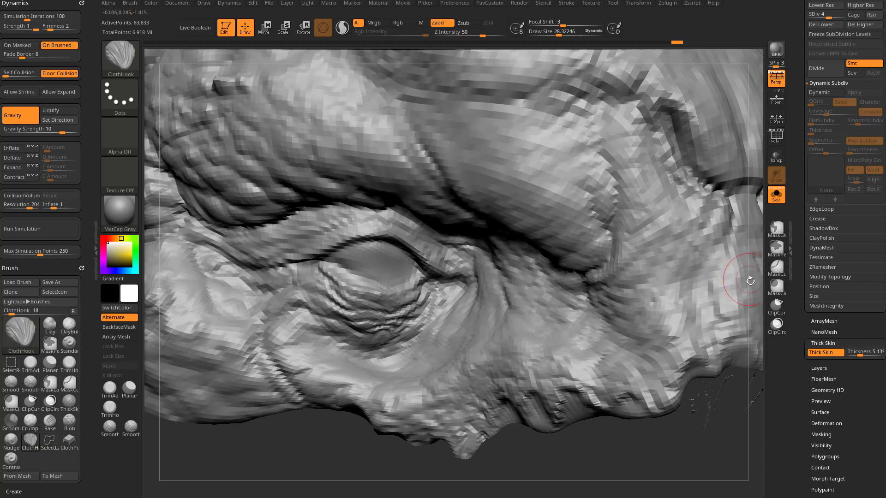
# Set the head to subdivision level 6 and view the new eye folds with full detail.
pyautogui.keyDown('alt'); pyautogui.moveTo(673, 427); pyautogui.dragTo(608, 371); pyautogui.keyUp('alt')
pyautogui.moveTo(809, 162); pyautogui.dragTo(805, 236)
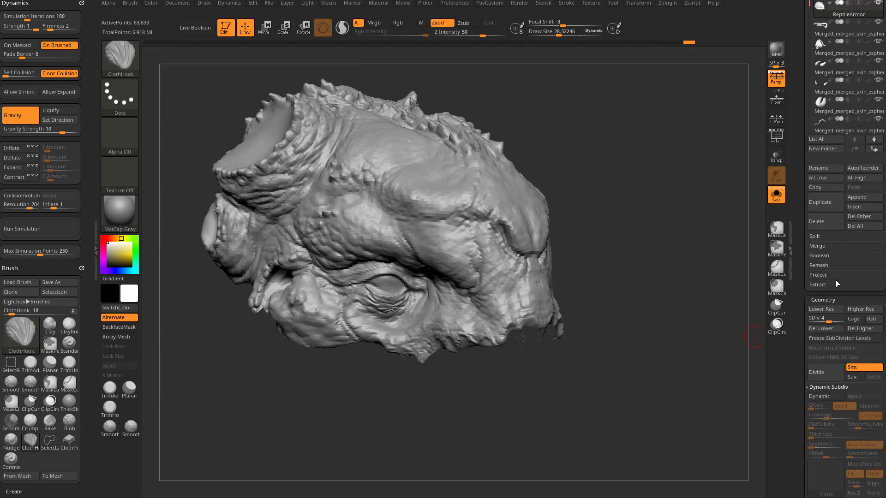
pyautogui.moveTo(830, 319); pyautogui.dragTo(842, 319)
pyautogui.keyDown('alt'); pyautogui.moveTo(475, 374); pyautogui.dragTo(492, 419); pyautogui.keyUp('alt')
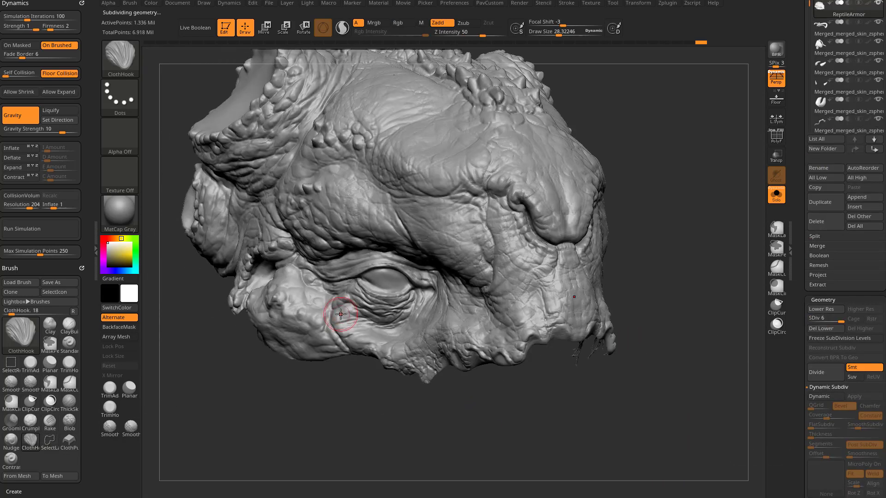
# Switch to ContrastDelta and brush the folds around the eye at Z Intensity 25 and draw size about 63.
pyautogui.press('b')
pyautogui.press('c')
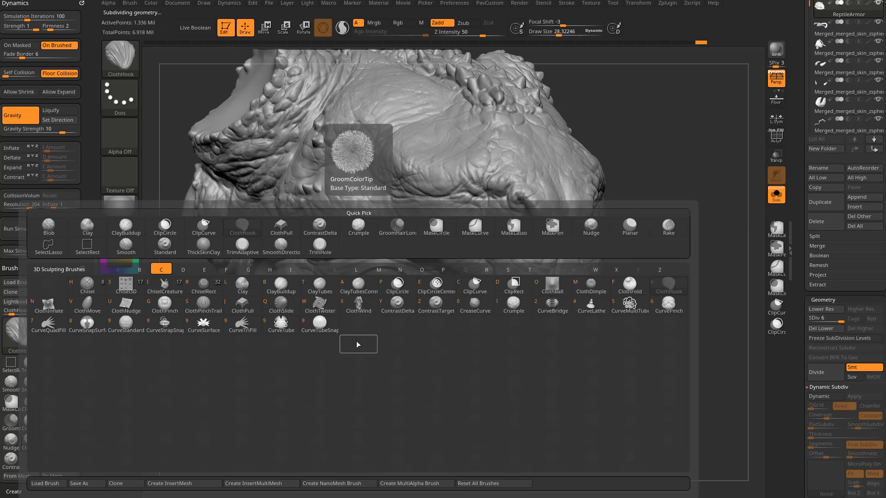
pyautogui.click(404, 302)
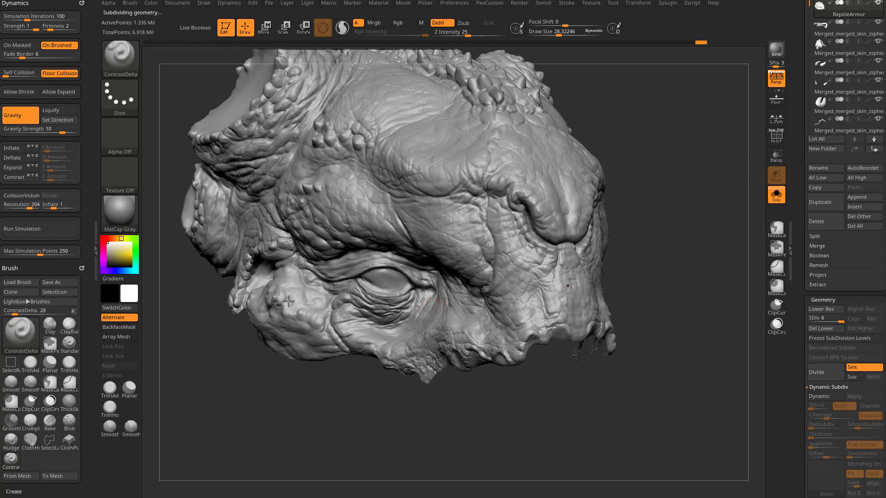
pyautogui.moveTo(88, 312); pyautogui.dragTo(11, 75)
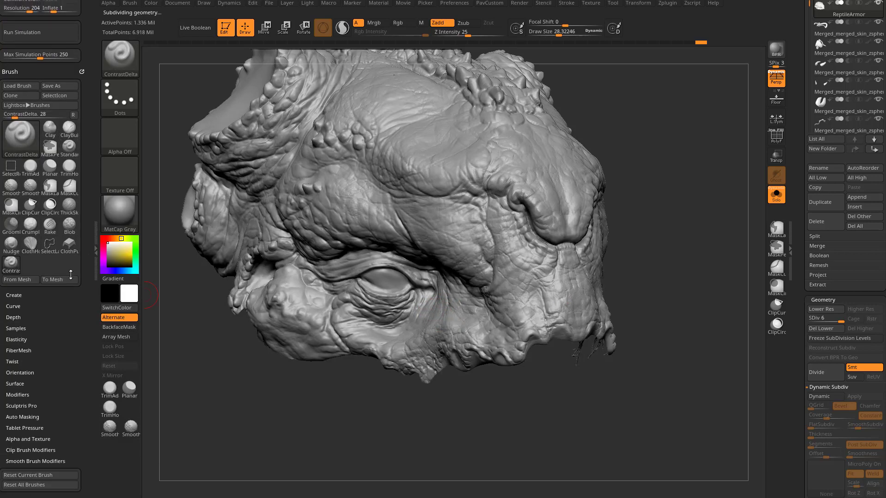
pyautogui.press('s')
pyautogui.moveTo(380, 313)
pyautogui.mouseDown()
pyautogui.moveTo(391, 305)
pyautogui.moveTo(369, 297)
pyautogui.mouseUp()
pyautogui.moveTo(325, 399); pyautogui.dragTo(392, 402)
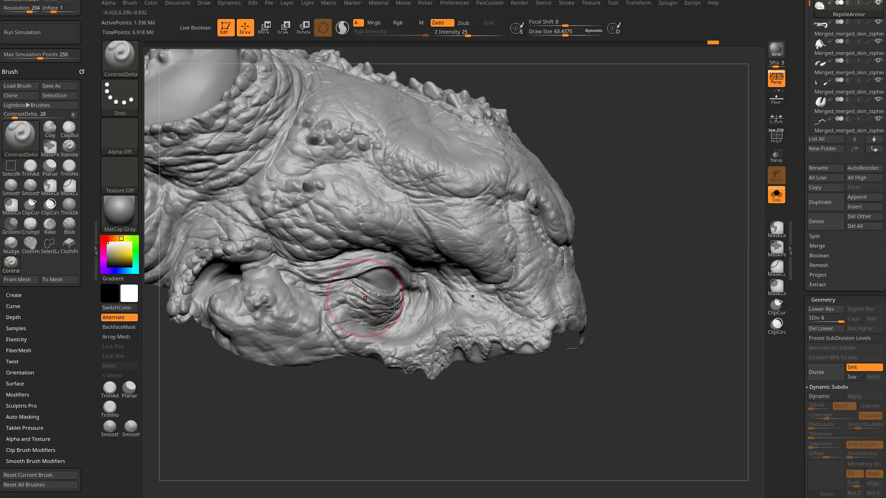
pyautogui.moveTo(664, 395); pyautogui.dragTo(612, 401)
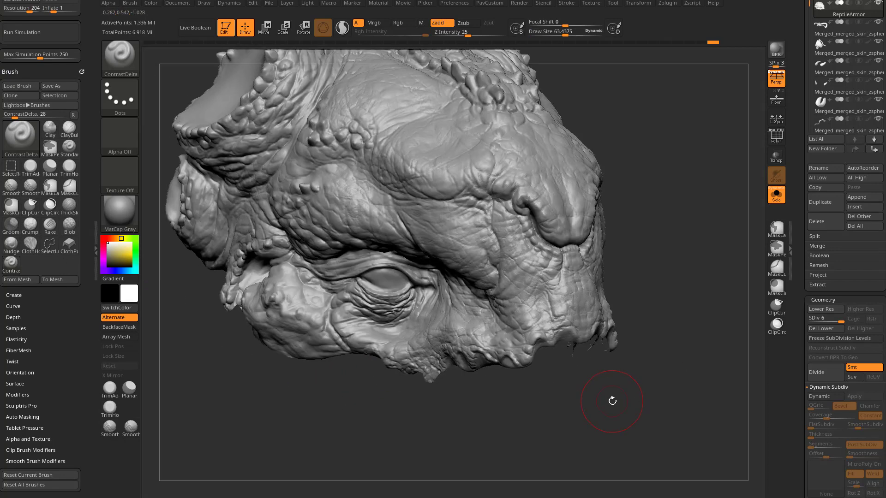
# Show the full character, switch to the Standard brush at draw size about 86, and select the segmented collar tube as the active subtool.
pyautogui.click(782, 202)
pyautogui.keyDown('alt'); pyautogui.moveTo(656, 262); pyautogui.dragTo(699, 223); pyautogui.keyUp('alt')
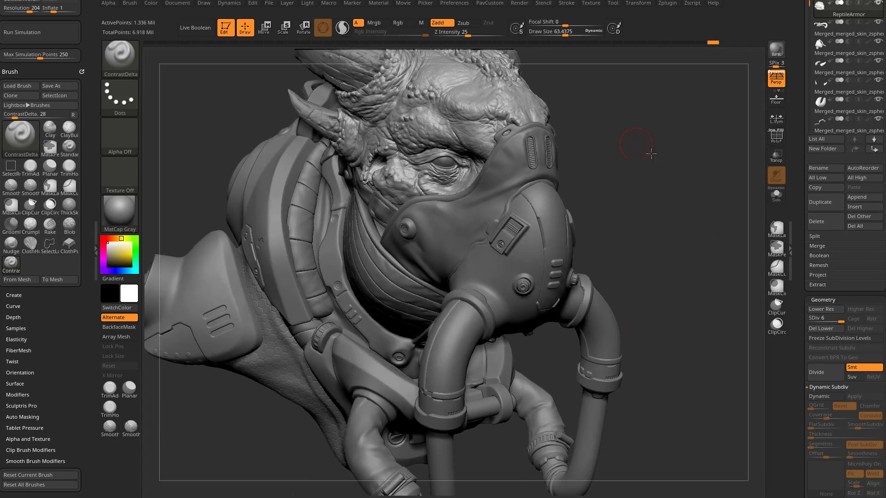
pyautogui.keyDown('alt'); pyautogui.moveTo(651, 154); pyautogui.dragTo(685, 193); pyautogui.keyUp('alt')
pyautogui.press('b')
pyautogui.press('s')
pyautogui.press('t')
pyautogui.press('s')
pyautogui.moveTo(369, 295); pyautogui.dragTo(364, 296)
pyautogui.keyDown('alt'); pyautogui.click(370, 270); pyautogui.keyUp('alt')
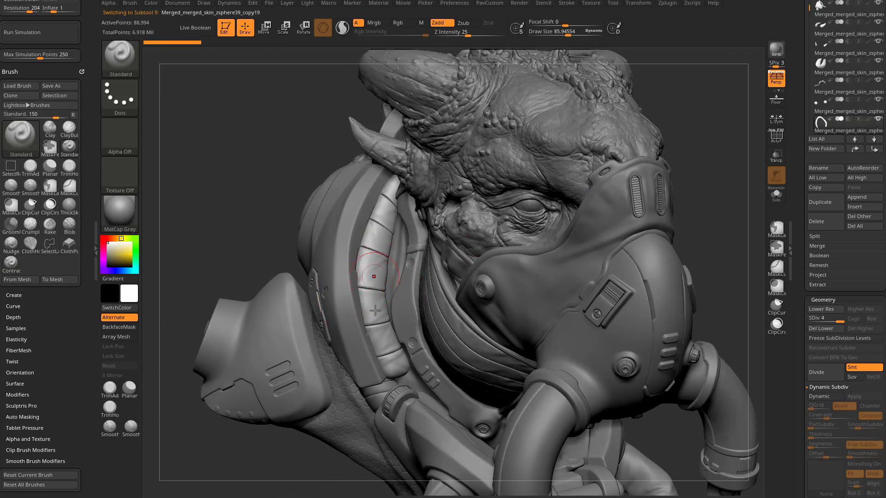
# Isolate the segmented collar tube to examine its shape and bring the other subtools back into view.
pyautogui.moveTo(201, 217); pyautogui.dragTo(244, 244)
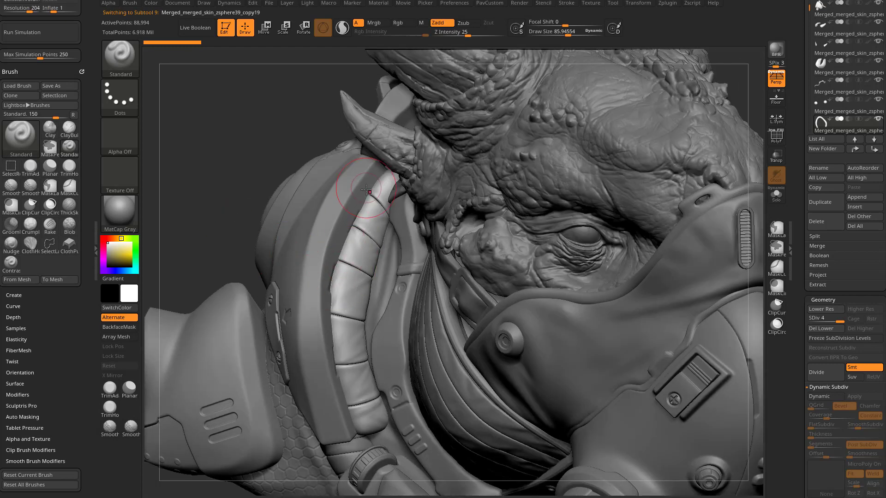
pyautogui.click(777, 194)
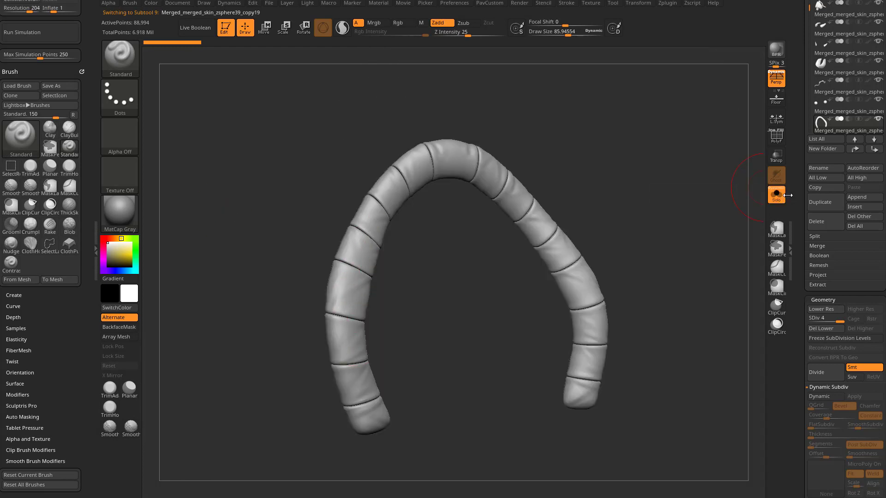
pyautogui.click(781, 194)
# Set the collar tube to subdivision level 3 and enable Thick Skin with a thickness of about 9.49.
pyautogui.moveTo(206, 260)
pyautogui.mouseDown()
pyautogui.moveTo(193, 243)
pyautogui.moveTo(204, 253)
pyautogui.mouseUp()
pyautogui.moveTo(797, 335); pyautogui.dragTo(800, 213)
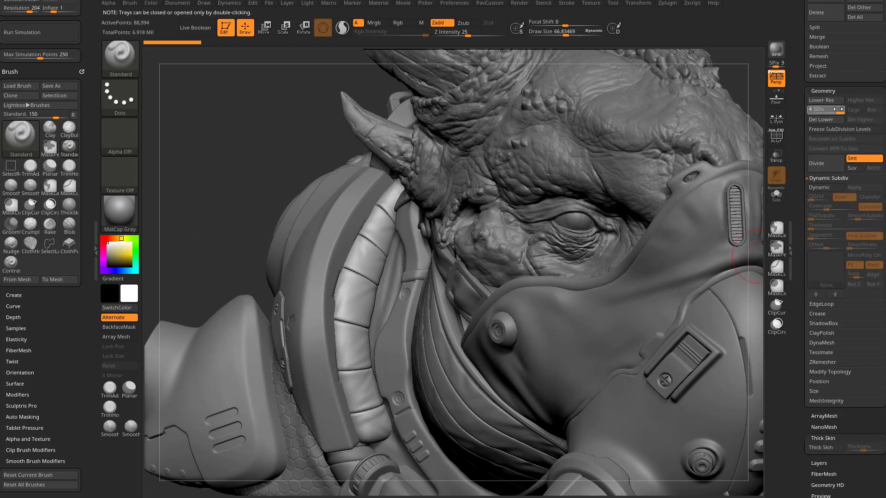
pyautogui.moveTo(818, 109); pyautogui.dragTo(818, 109)
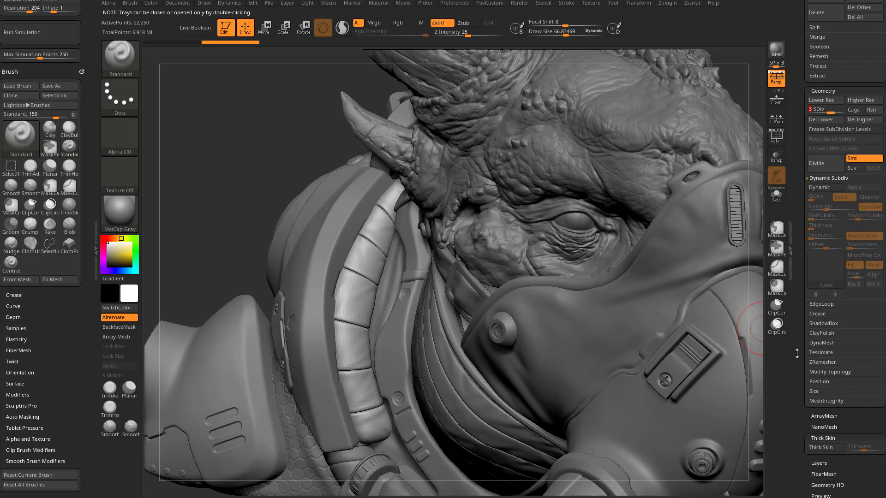
pyautogui.moveTo(796, 354); pyautogui.dragTo(797, 284)
pyautogui.click(824, 336)
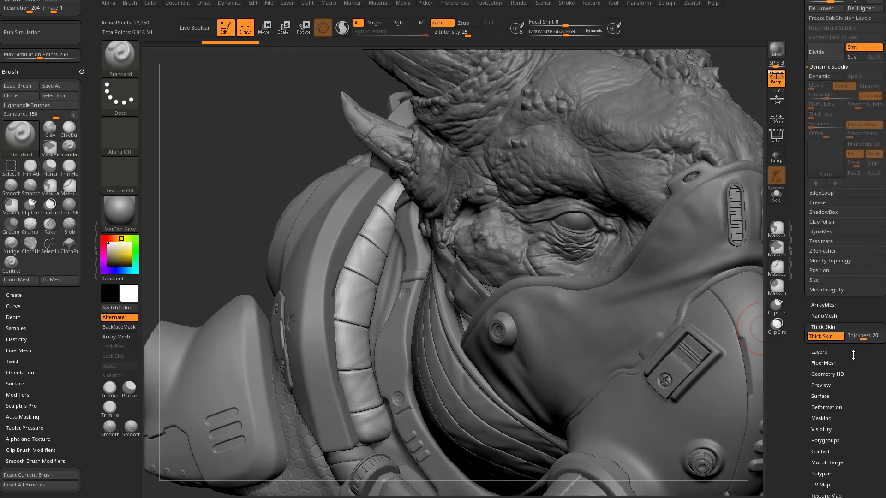
pyautogui.click(861, 341)
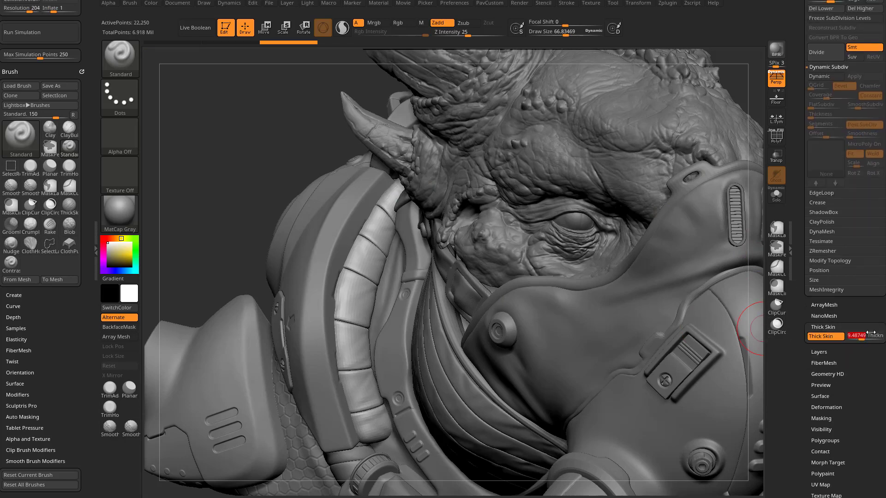
# Try pulling folds into the collar tube with ClothHook at draw size about 99, and undo the strokes.
pyautogui.moveTo(277, 201); pyautogui.dragTo(286, 201)
pyautogui.press('b')
pyautogui.press('c')
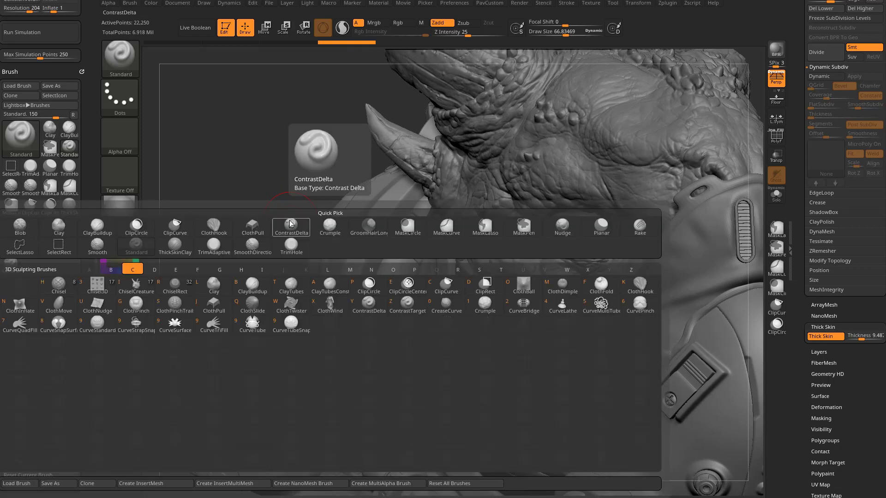
pyautogui.press('h')
pyautogui.moveTo(389, 307)
pyautogui.mouseDown()
pyautogui.moveTo(389, 289)
pyautogui.moveTo(388, 306)
pyautogui.moveTo(389, 298)
pyautogui.mouseUp()
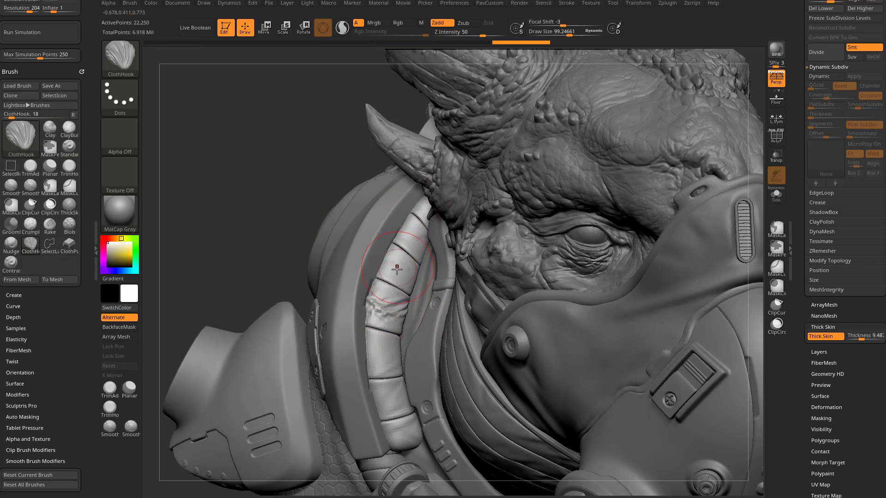
pyautogui.press('ctrl')
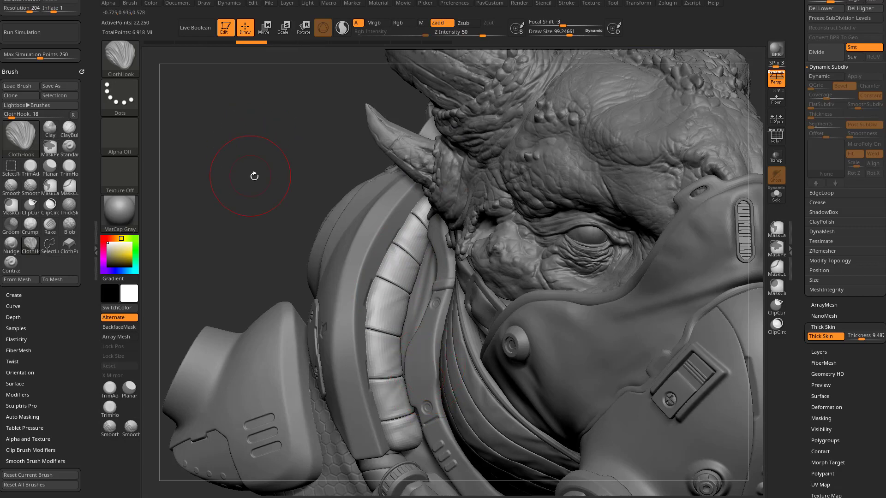
# Switch to the Pinch brush and test it on a collar segment at Z Intensity 20 and draw size about 99.
pyautogui.press('b')
pyautogui.press('p')
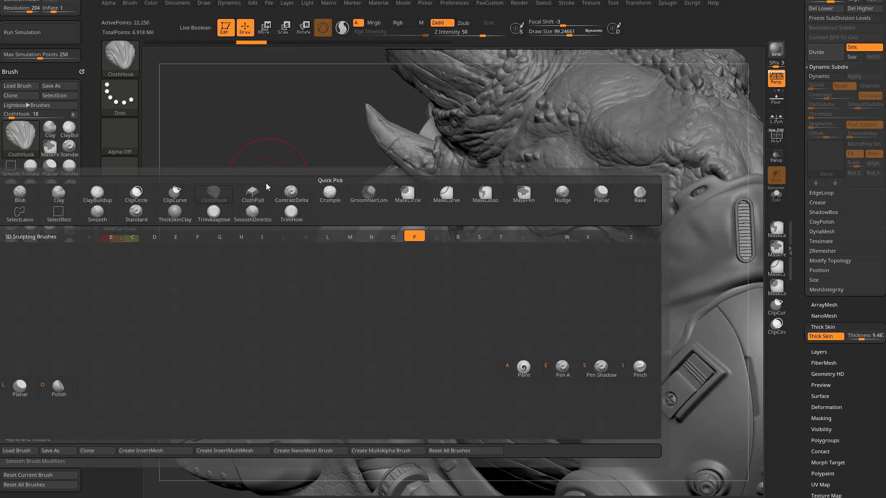
pyautogui.click(644, 374)
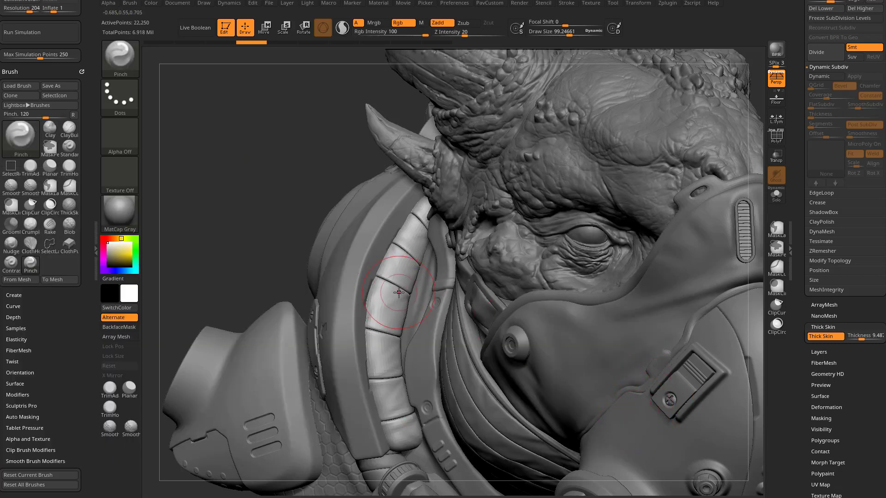
pyautogui.moveTo(398, 292)
pyautogui.mouseDown()
pyautogui.moveTo(387, 286)
pyautogui.moveTo(384, 326)
pyautogui.moveTo(399, 300)
pyautogui.moveTo(392, 364)
pyautogui.moveTo(387, 264)
pyautogui.moveTo(386, 273)
pyautogui.mouseUp()
# Set the Pinch brush's Elasticity Simulation Iterations to 100 and review the Dynamics simulation settings.
pyautogui.keyDown('shift'); pyautogui.click(20, 338); pyautogui.keyUp('shift')
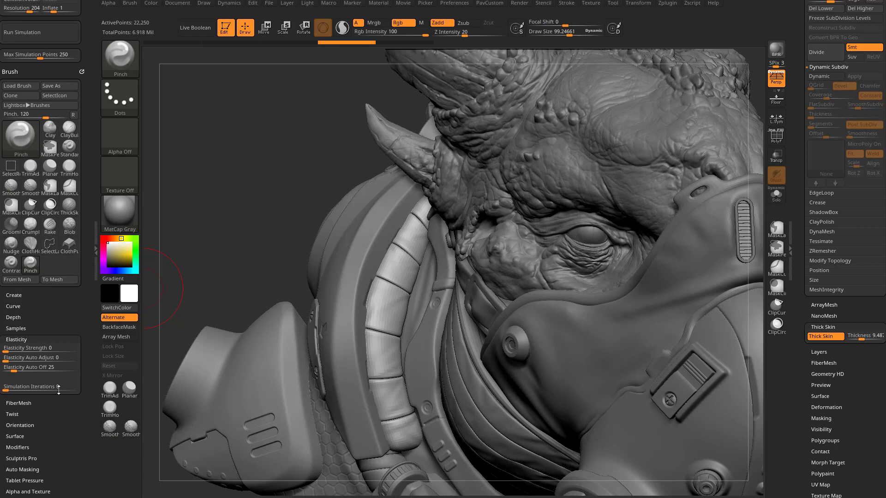
pyautogui.moveTo(59, 390)
pyautogui.mouseDown()
pyautogui.moveTo(58, 332)
pyautogui.moveTo(81, 329)
pyautogui.mouseUp()
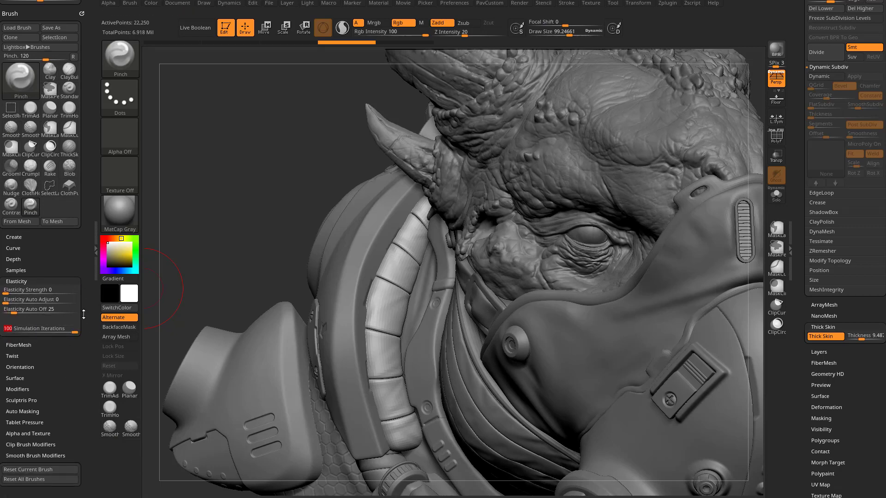
pyautogui.scroll(5, 83, 314)
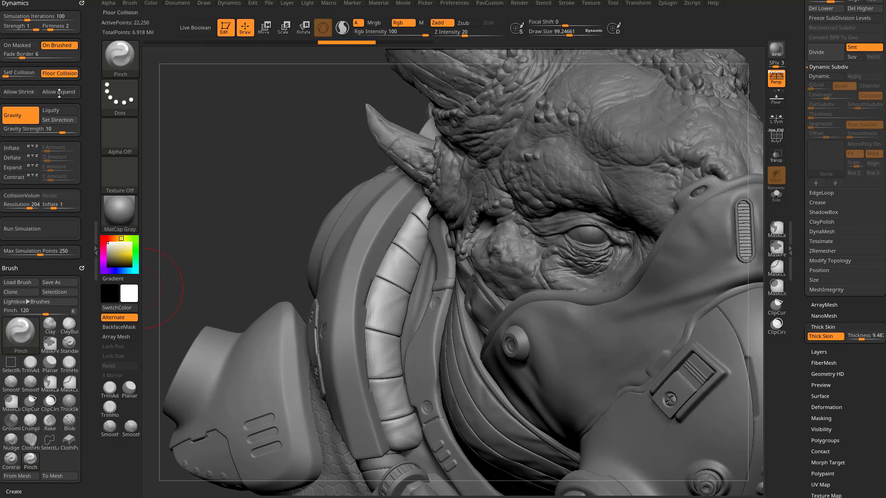
pyautogui.moveTo(236, 198)
pyautogui.mouseDown()
pyautogui.moveTo(208, 232)
pyautogui.moveTo(185, 185)
pyautogui.mouseUp()
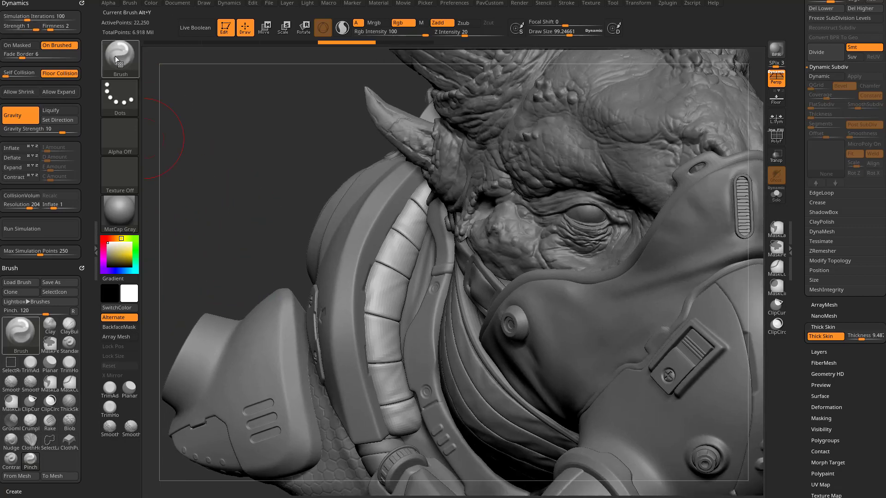
pyautogui.click(93, 159)
pyautogui.scroll(-7, 9, 196)
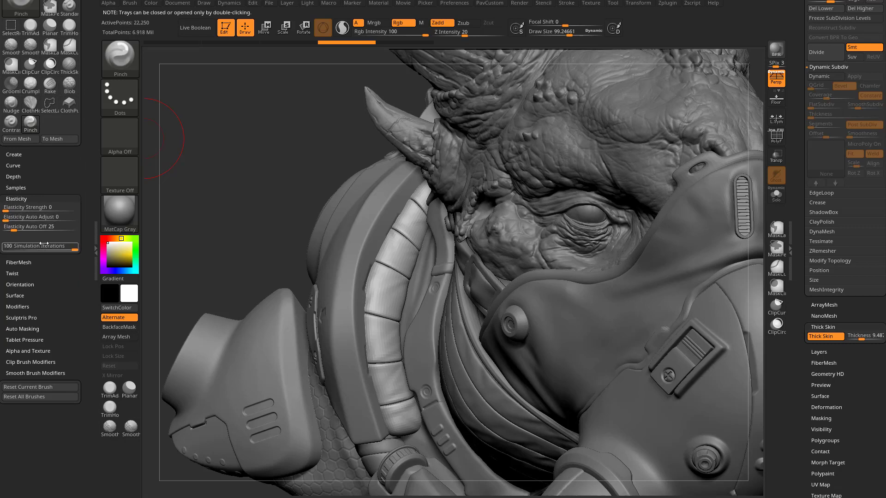
pyautogui.scroll(7, 88, 221)
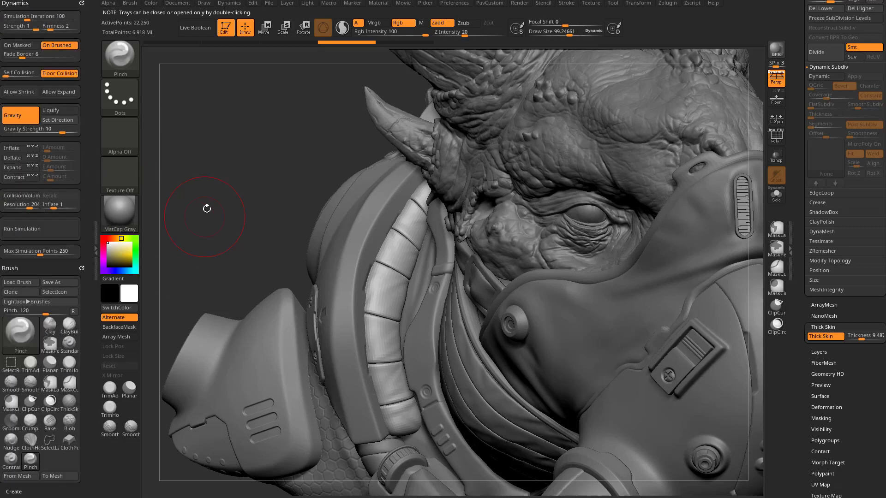
# Pinch cloth wrinkles into the collar segments on the character's right side with the Pinch brush at Z Intensity 20, undoing one stroke.
pyautogui.moveTo(206, 203); pyautogui.dragTo(248, 220)
pyautogui.moveTo(376, 309); pyautogui.dragTo(379, 296)
pyautogui.moveTo(267, 243); pyautogui.dragTo(297, 236)
pyautogui.moveTo(396, 274); pyautogui.dragTo(395, 250)
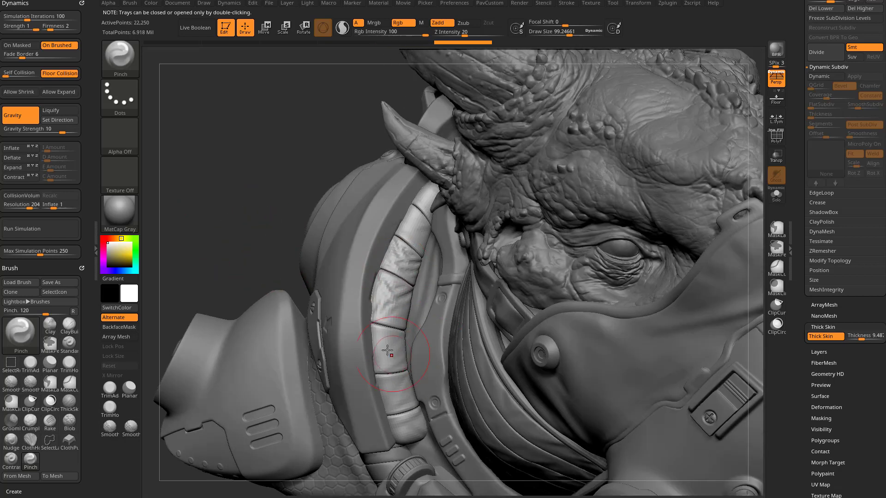
pyautogui.moveTo(395, 354); pyautogui.dragTo(391, 340)
pyautogui.moveTo(399, 395); pyautogui.dragTo(394, 383)
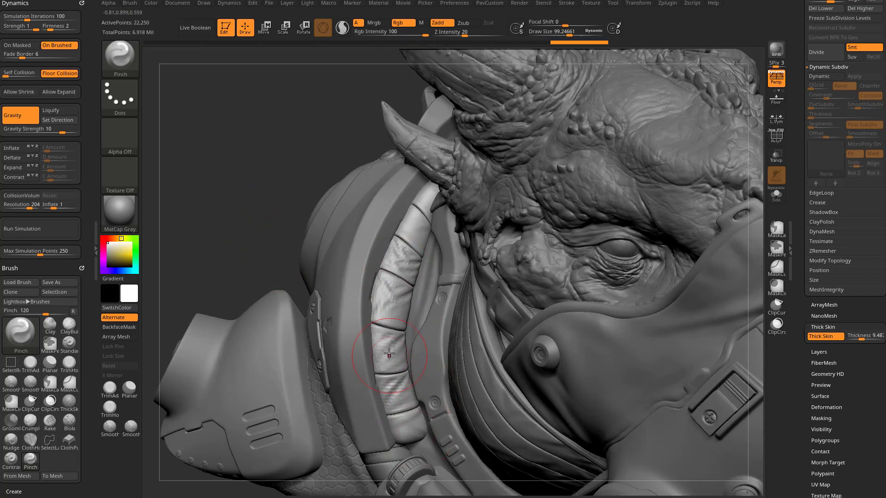
pyautogui.moveTo(415, 236)
pyautogui.mouseDown()
pyautogui.moveTo(424, 207)
pyautogui.moveTo(417, 231)
pyautogui.moveTo(416, 223)
pyautogui.mouseUp()
pyautogui.hotkey('ctrl', 'z')
pyautogui.moveTo(416, 317)
pyautogui.mouseDown()
pyautogui.moveTo(415, 344)
pyautogui.moveTo(429, 379)
pyautogui.mouseUp()
pyautogui.moveTo(396, 310); pyautogui.dragTo(387, 285)
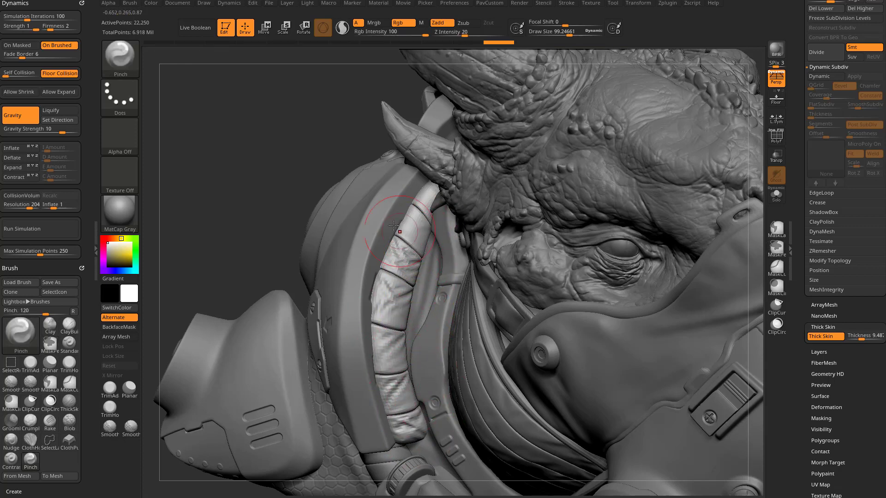
pyautogui.moveTo(408, 224)
pyautogui.mouseDown()
pyautogui.moveTo(405, 246)
pyautogui.moveTo(398, 216)
pyautogui.mouseUp()
# Pinch matching wrinkles down the collar segments on the character's left side at draw size about 99.
pyautogui.moveTo(283, 244); pyautogui.dragTo(203, 216)
pyautogui.moveTo(668, 128)
pyautogui.keyDown('alt'); pyautogui.mouseDown()
pyautogui.moveTo(564, 154)
pyautogui.moveTo(588, 183)
pyautogui.mouseUp(); pyautogui.keyUp('alt')
pyautogui.moveTo(534, 194)
pyautogui.mouseDown()
pyautogui.moveTo(577, 167)
pyautogui.moveTo(573, 177)
pyautogui.mouseUp()
pyautogui.moveTo(466, 230)
pyautogui.mouseDown()
pyautogui.moveTo(478, 238)
pyautogui.moveTo(466, 233)
pyautogui.mouseUp()
pyautogui.moveTo(475, 272); pyautogui.dragTo(500, 263)
pyautogui.moveTo(478, 304); pyautogui.dragTo(488, 300)
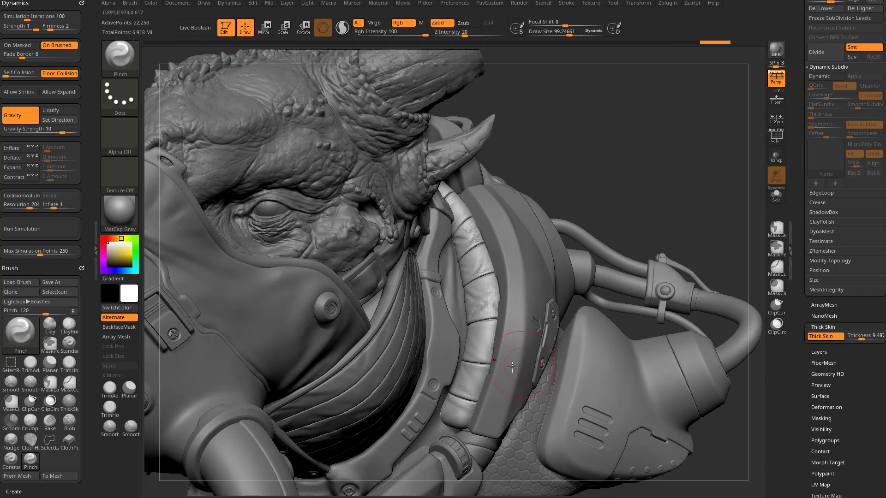
pyautogui.moveTo(473, 361); pyautogui.dragTo(486, 356)
pyautogui.moveTo(455, 393); pyautogui.dragTo(469, 403)
pyautogui.moveTo(623, 221); pyautogui.dragTo(595, 199)
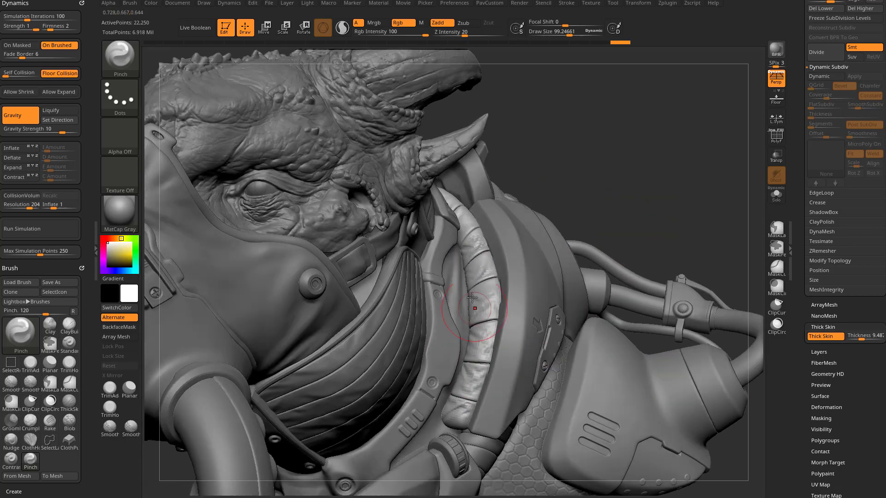
pyautogui.hotkey('ctrl', 'shift', 'z')
pyautogui.hotkey('ctrl', 'shift', 'z')
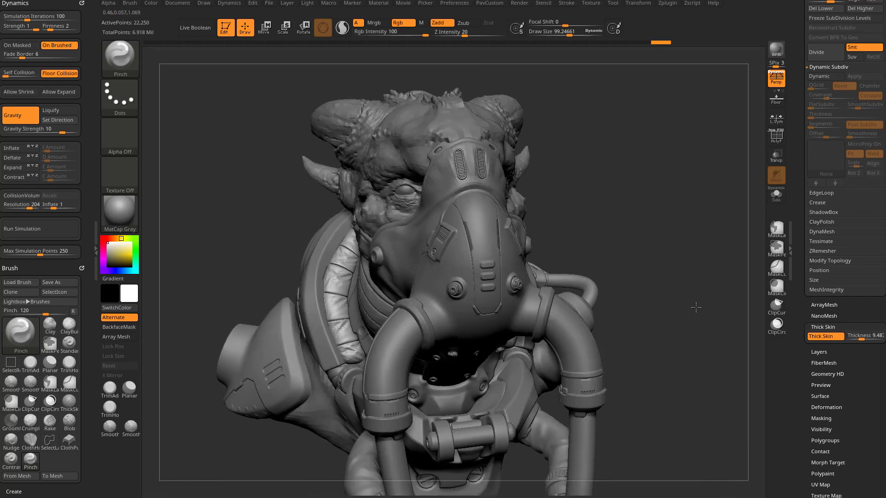
# Make the fabric sleeves below the collar the active subtool and lower them to subdivision level 4.
pyautogui.keyDown('alt'); pyautogui.moveTo(696, 308); pyautogui.dragTo(719, 124); pyautogui.keyUp('alt')
pyautogui.keyDown('alt'); pyautogui.click(367, 326); pyautogui.keyUp('alt')
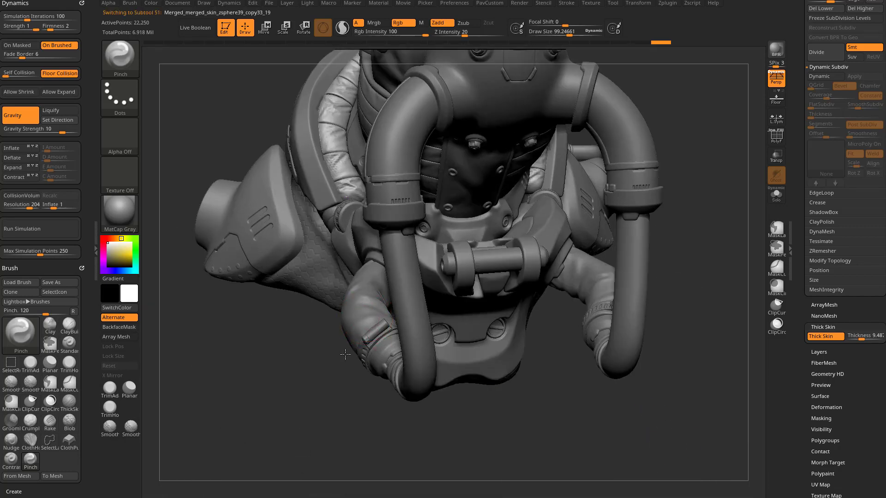
pyautogui.moveTo(317, 388); pyautogui.dragTo(318, 406)
pyautogui.moveTo(381, 410); pyautogui.dragTo(360, 427)
pyautogui.moveTo(799, 279); pyautogui.dragTo(800, 379)
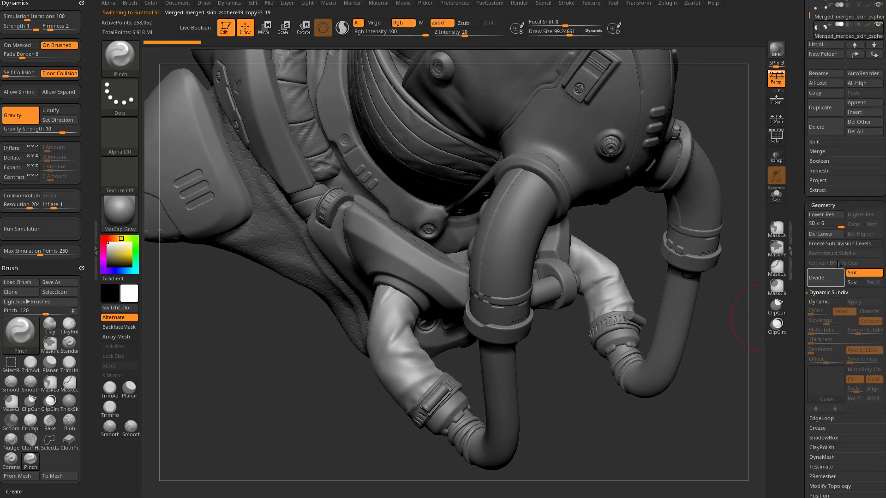
pyautogui.click(835, 224)
pyautogui.keyDown('alt'); pyautogui.moveTo(668, 414); pyautogui.dragTo(625, 420); pyautogui.keyUp('alt')
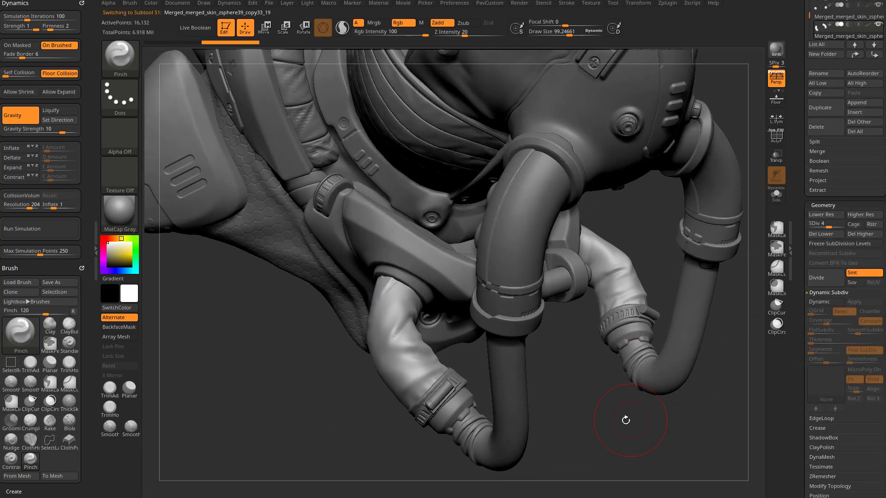
# Switch to the ClothHook brush, undo a test stroke on the sleeve, and enlarge the draw size to about 162.
pyautogui.press('b')
pyautogui.press('c')
pyautogui.press('h')
pyautogui.moveTo(567, 419); pyautogui.dragTo(576, 434)
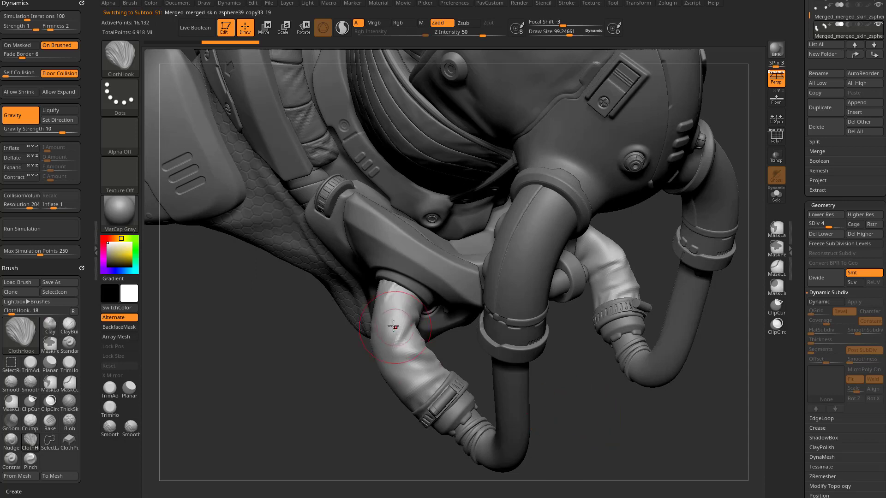
pyautogui.moveTo(388, 321); pyautogui.dragTo(390, 326)
pyautogui.hotkey('ctrl', 'z')
pyautogui.press(']')
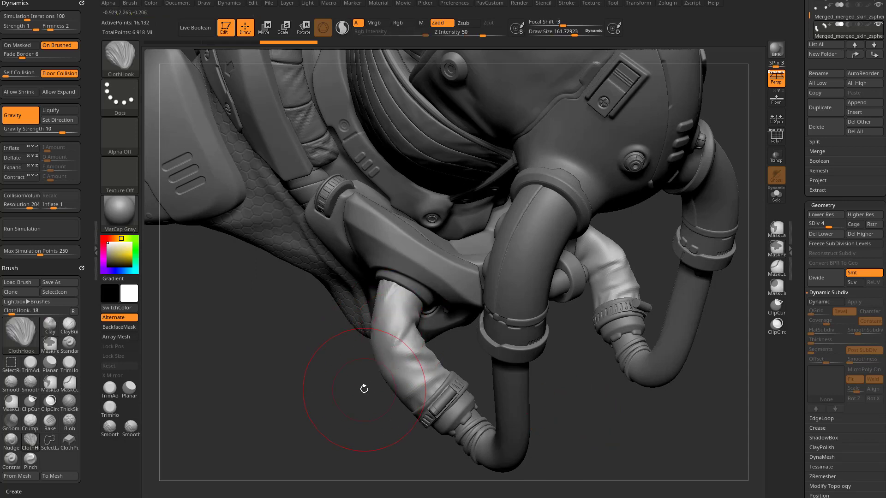
# Try hooking large folds down the sleeve, undo the strokes, and reduce the draw size to about 130.
pyautogui.moveTo(364, 390); pyautogui.dragTo(353, 377)
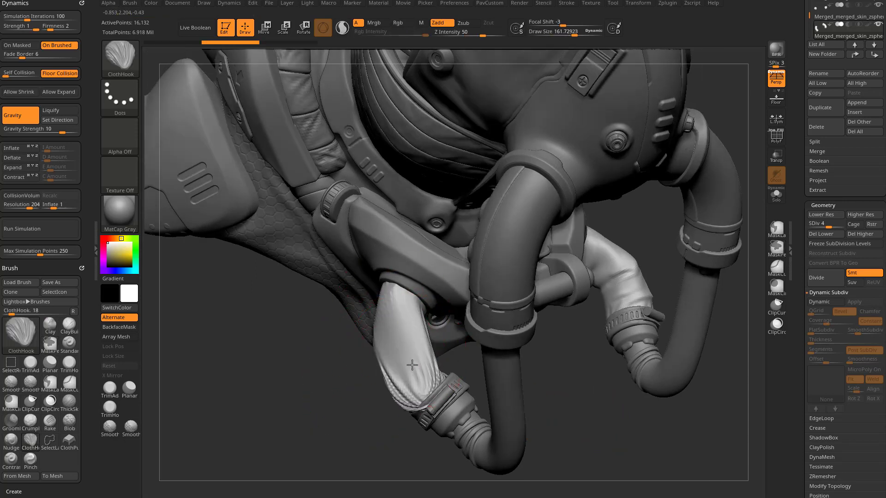
pyautogui.moveTo(412, 365)
pyautogui.mouseDown()
pyautogui.moveTo(422, 347)
pyautogui.moveTo(415, 344)
pyautogui.mouseUp()
pyautogui.moveTo(356, 398); pyautogui.dragTo(539, 313)
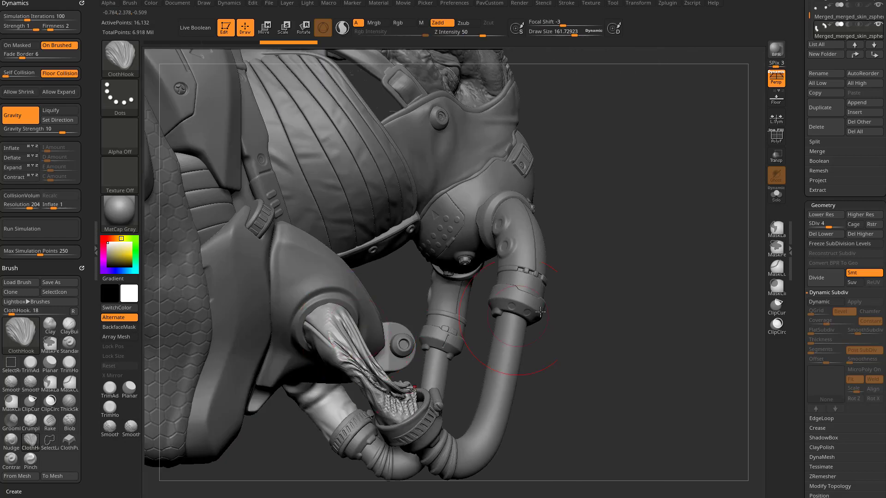
pyautogui.moveTo(644, 325); pyautogui.dragTo(500, 392)
pyautogui.hotkey('ctrl', 'z')
pyautogui.press('[')
# Enable Thick Skin on the sleeves with a thickness of about 11.45.
pyautogui.moveTo(357, 408); pyautogui.dragTo(344, 415)
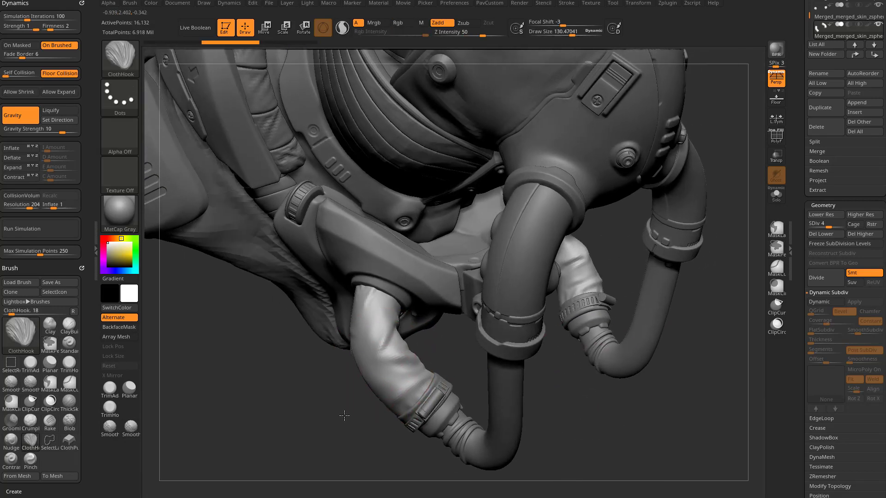
pyautogui.moveTo(344, 415); pyautogui.dragTo(380, 310, button='right')
pyautogui.moveTo(380, 365); pyautogui.dragTo(371, 403, button='right')
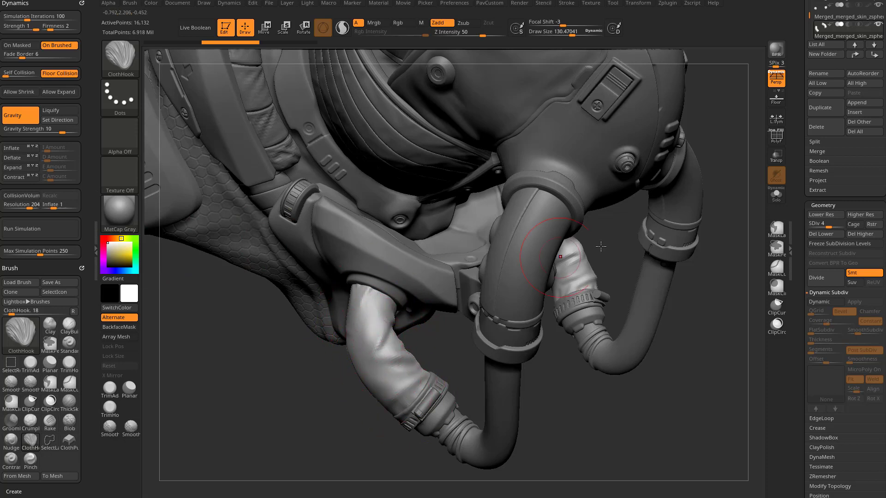
pyautogui.moveTo(808, 340); pyautogui.dragTo(807, 294)
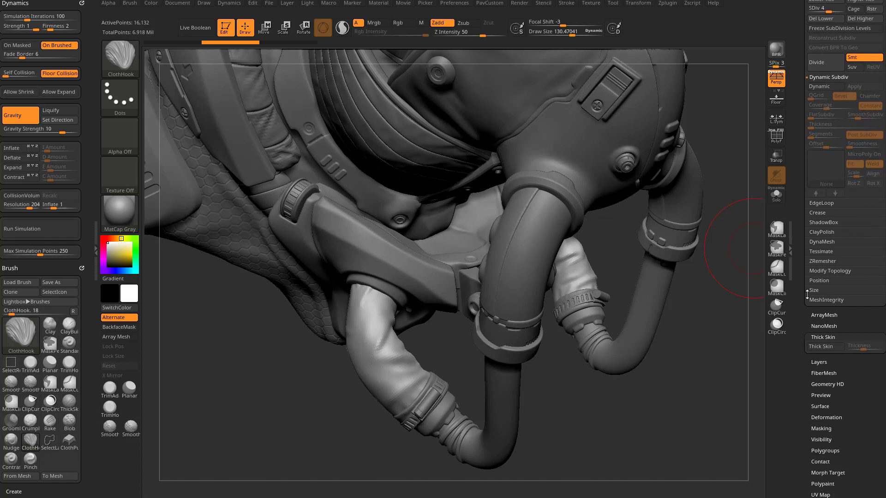
pyautogui.click(833, 349)
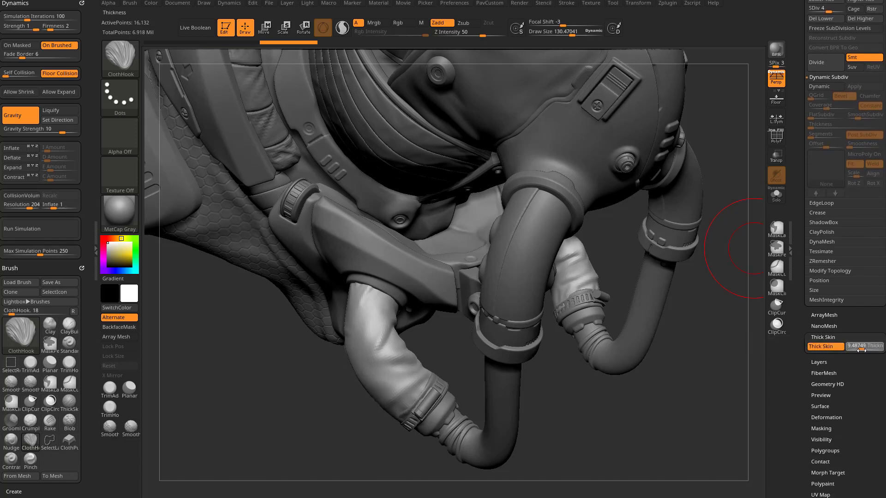
pyautogui.moveTo(861, 350); pyautogui.dragTo(865, 350)
pyautogui.moveTo(724, 376); pyautogui.dragTo(589, 344)
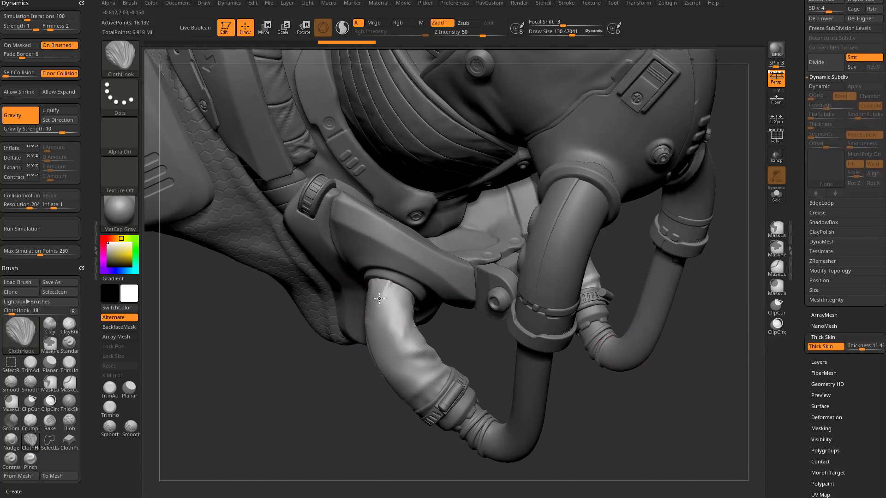
# Try pulling ClothHook folds along the sleeve at draw sizes of about 119 to 136, and undo all the strokes.
pyautogui.moveTo(380, 299)
pyautogui.mouseDown()
pyautogui.moveTo(370, 316)
pyautogui.moveTo(388, 305)
pyautogui.mouseUp()
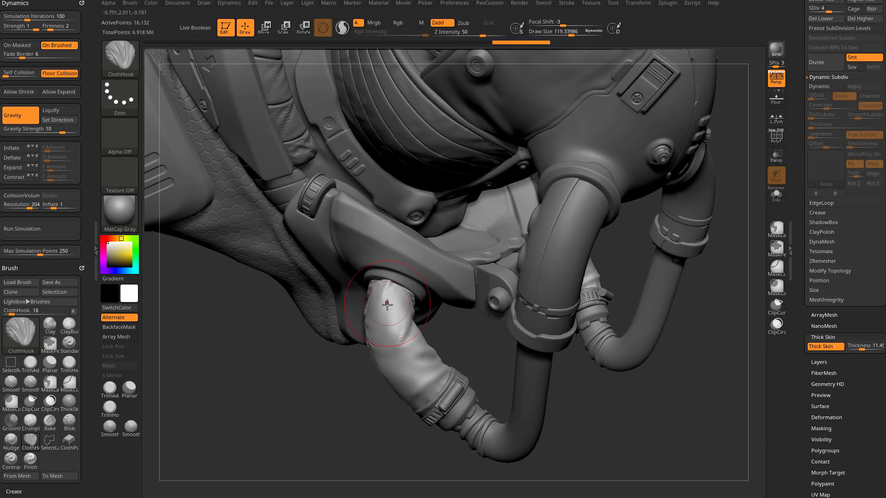
pyautogui.moveTo(357, 401); pyautogui.dragTo(309, 397)
pyautogui.moveTo(410, 372); pyautogui.dragTo(404, 344)
pyautogui.moveTo(436, 379); pyautogui.dragTo(409, 359)
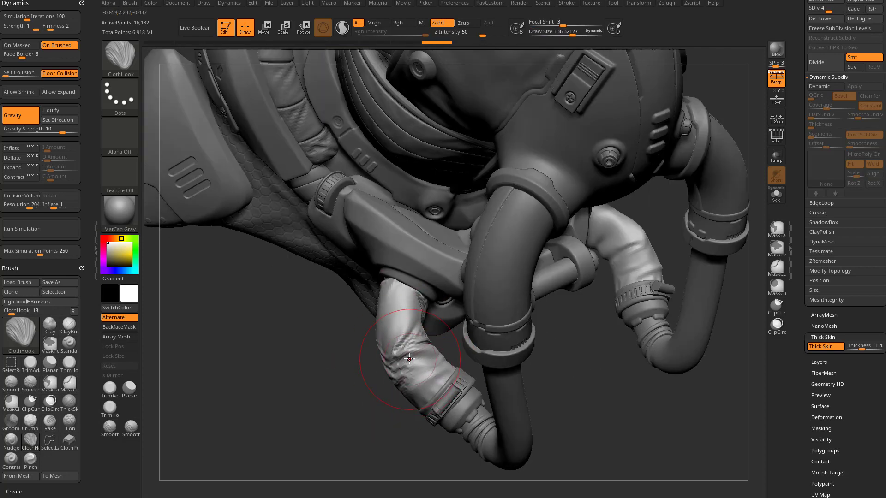
pyautogui.moveTo(416, 386); pyautogui.dragTo(392, 336, button='right')
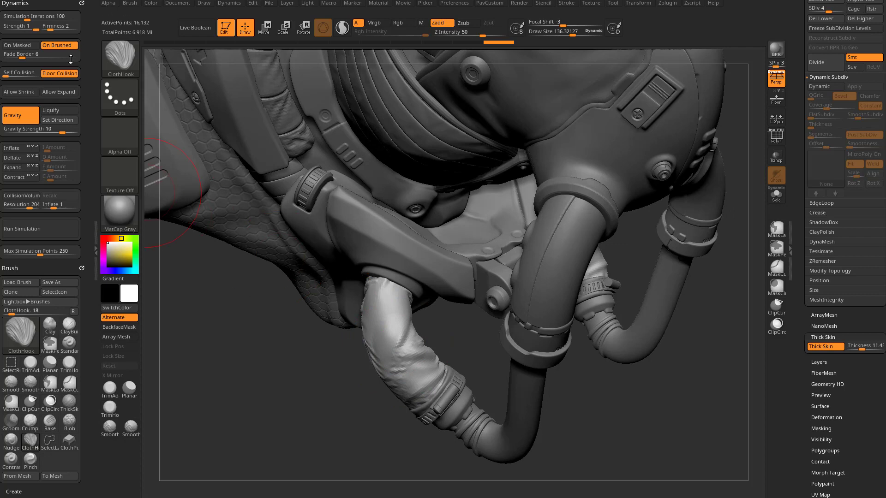
pyautogui.hotkey('ctrl', 'z')
pyautogui.hotkey('ctrl', 'z')
pyautogui.hotkey('ctrl', 'z')
pyautogui.hotkey('ctrl', 'z')
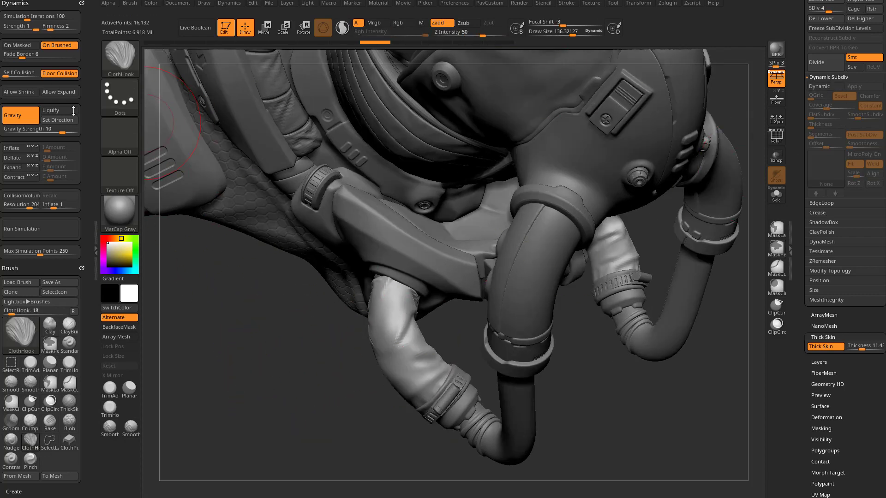
# Raise the cloth simulation Firmness to 3 and undo a test fold on the sleeve.
pyautogui.moveTo(54, 29); pyautogui.dragTo(59, 29)
pyautogui.moveTo(390, 315); pyautogui.dragTo(404, 339)
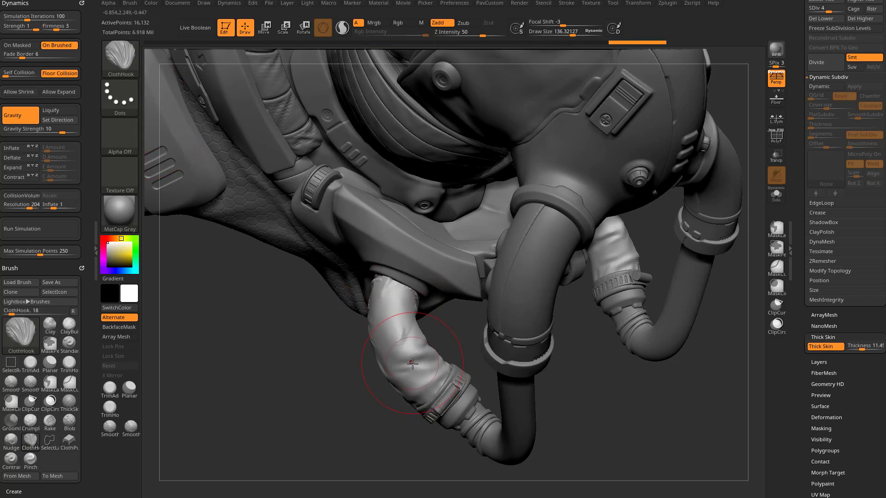
pyautogui.hotkey('ctrl', 'z')
# Try ClothHook folds around the sleeve with a Thick Skin thickness of about 31 and draw size about 125.
pyautogui.moveTo(862, 349); pyautogui.dragTo(864, 349)
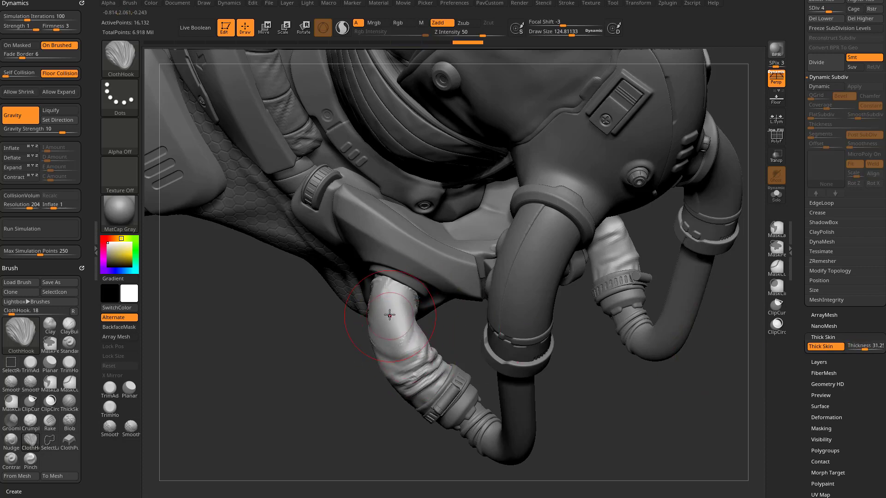
pyautogui.moveTo(386, 311); pyautogui.dragTo(376, 369, button='right')
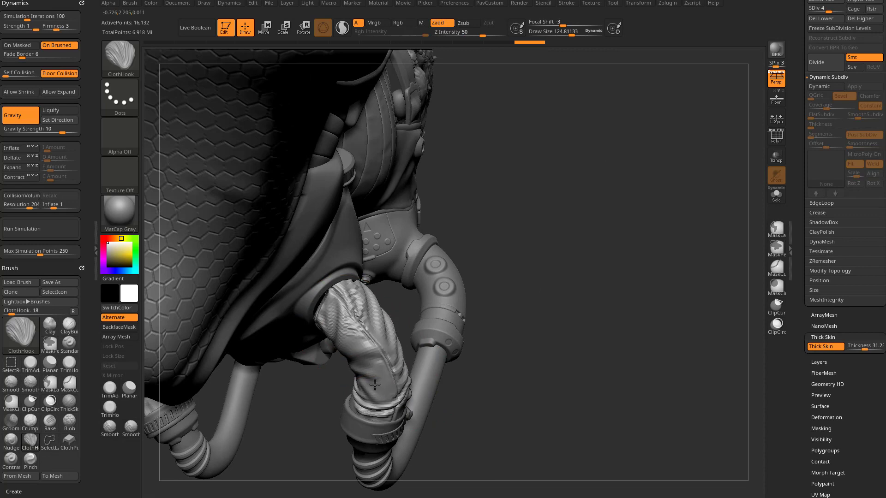
pyautogui.moveTo(494, 346); pyautogui.dragTo(363, 326, button='right')
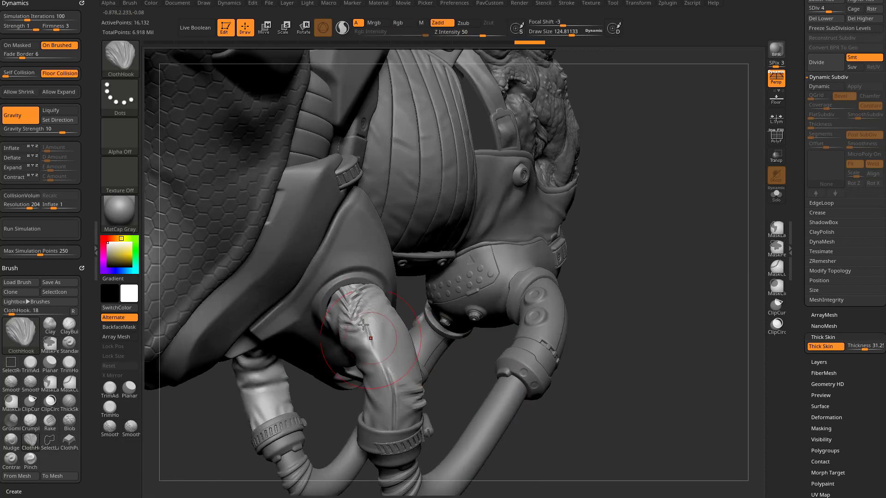
# Try Thick Skin thicknesses of about 11.45 and 20 on the sleeve, and settle on about 26.79.
pyautogui.click(884, 348)
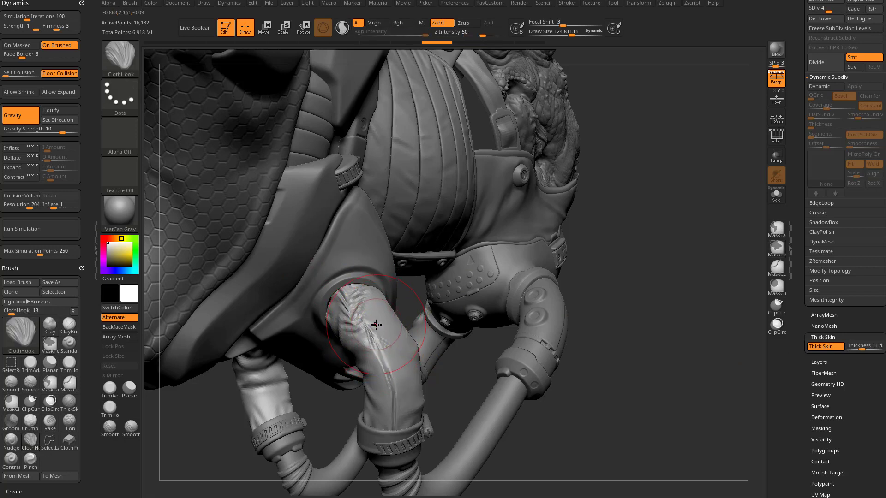
pyautogui.press('ctrl')
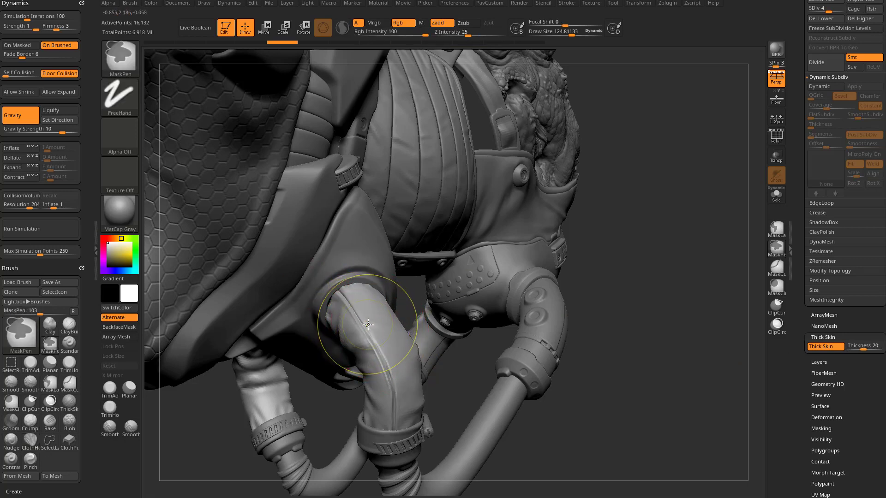
pyautogui.moveTo(862, 349); pyautogui.dragTo(864, 350)
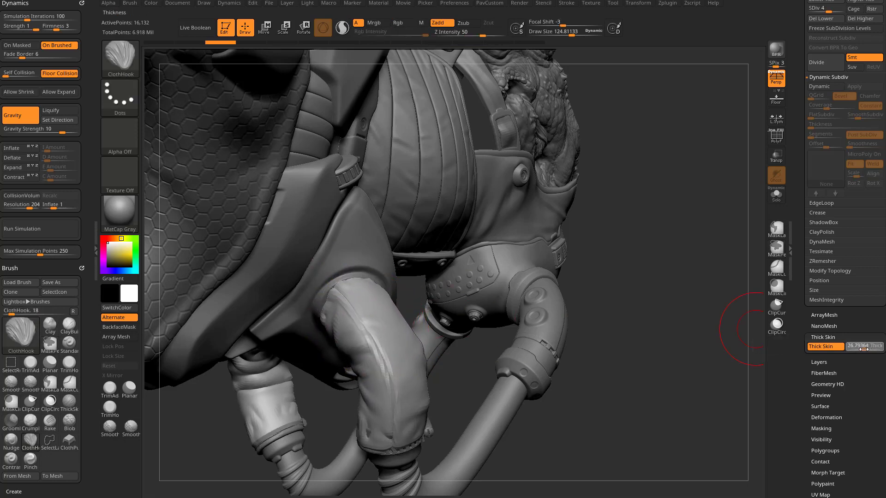
# Pull ClothHook folds along the front and upper end of the sleeve at draw size about 125.
pyautogui.moveTo(384, 361); pyautogui.dragTo(389, 369)
pyautogui.moveTo(635, 364); pyautogui.dragTo(531, 369)
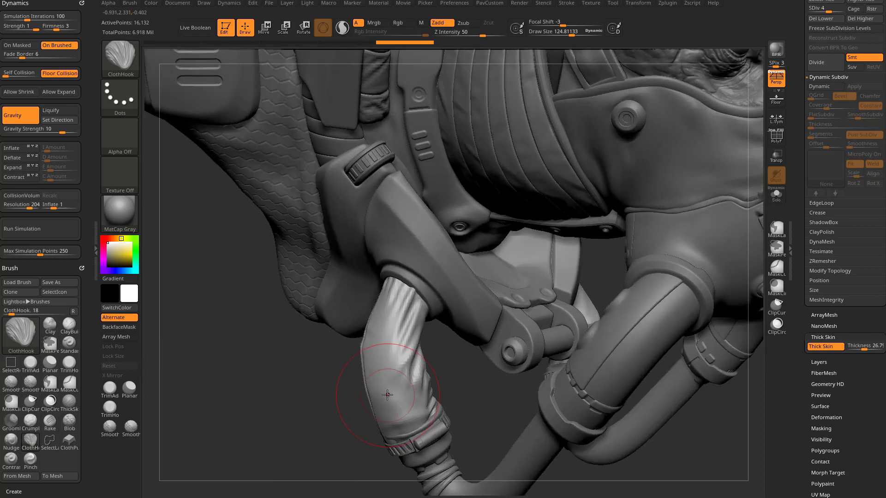
pyautogui.moveTo(387, 395); pyautogui.dragTo(391, 403)
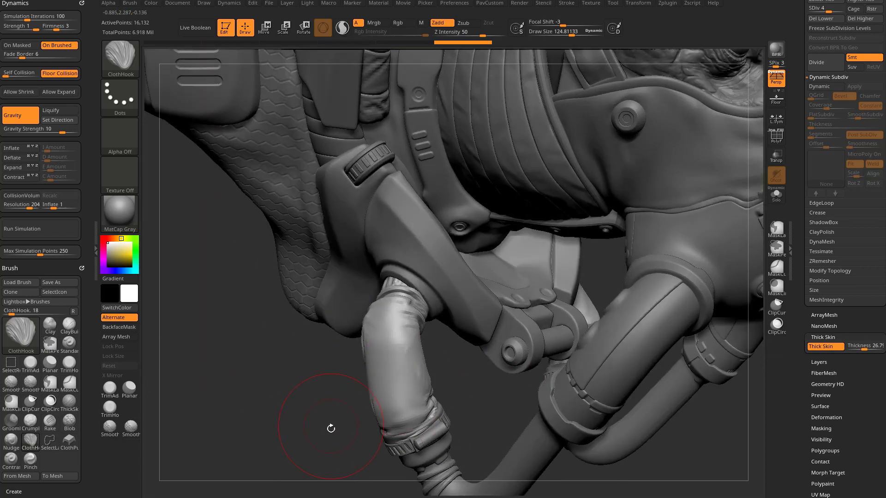
pyautogui.moveTo(331, 429); pyautogui.dragTo(397, 382)
pyautogui.moveTo(361, 419); pyautogui.dragTo(286, 406)
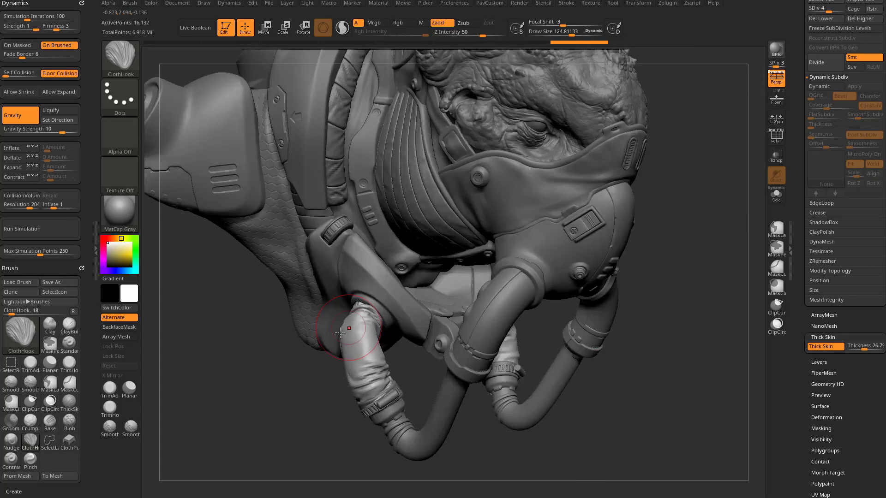